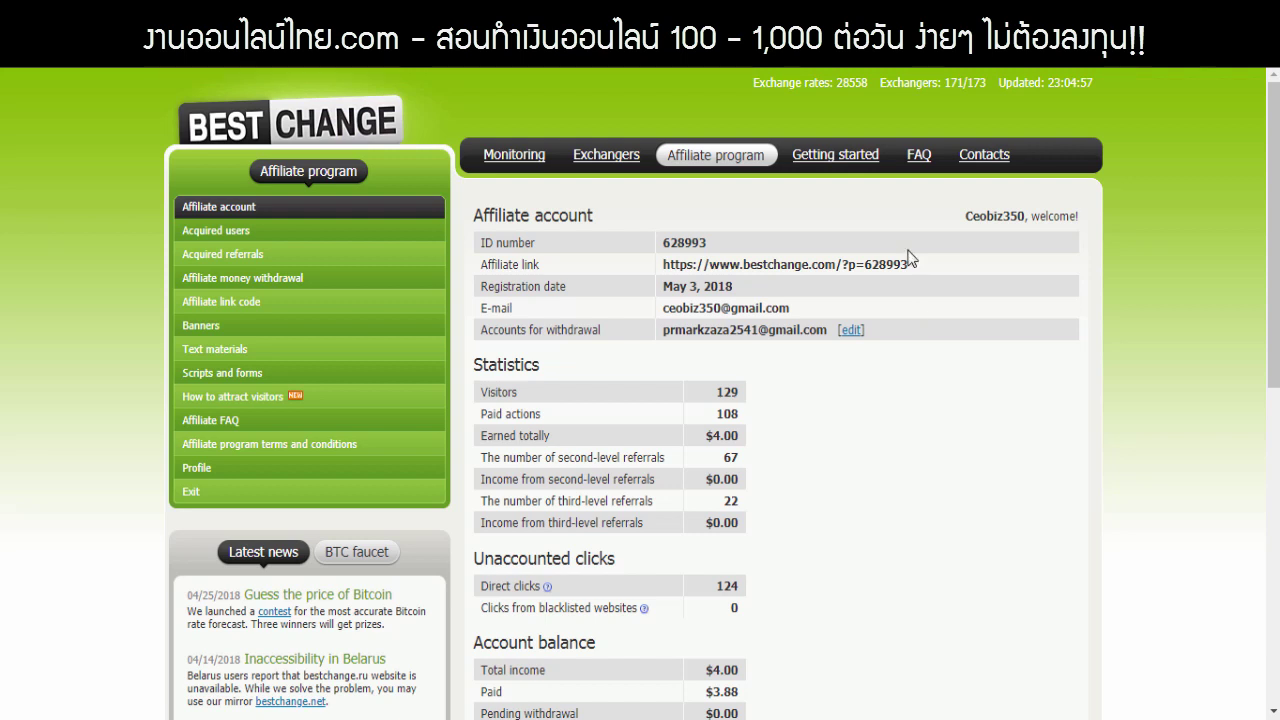
Highlight the affiliate link in the affiliate account details
left_click_drag(924, 268, 662, 267)
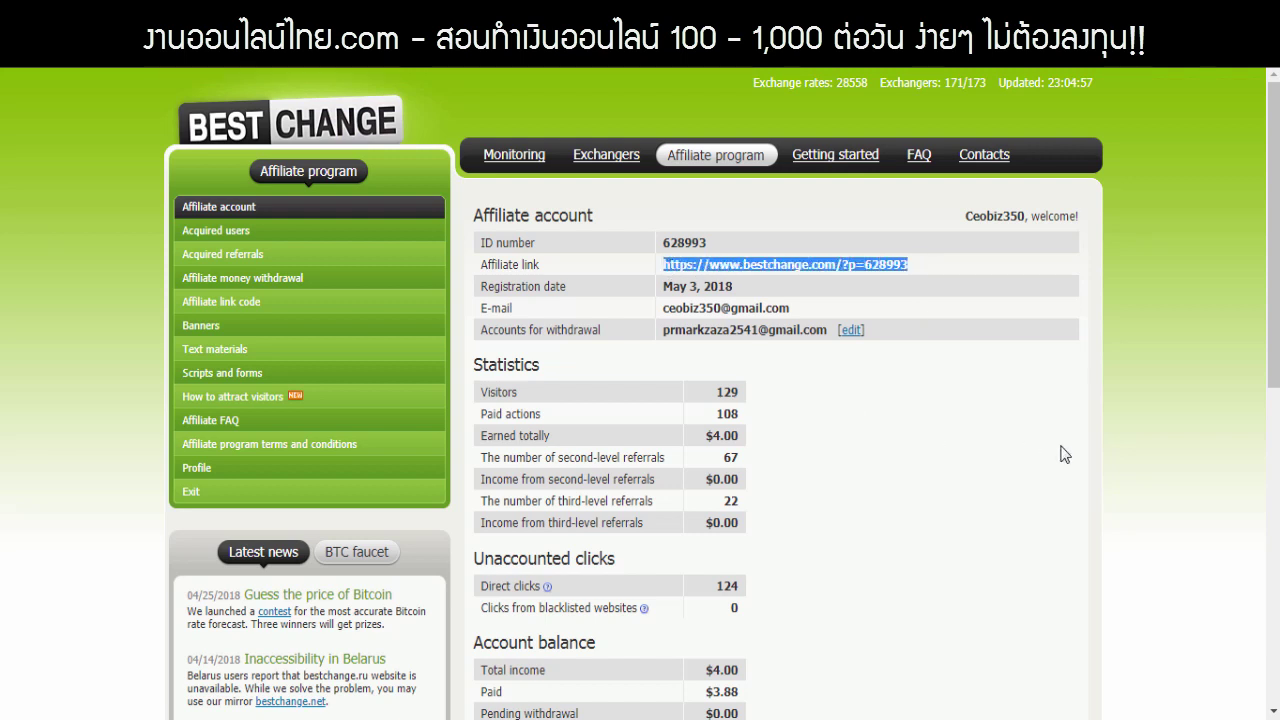
left_click(918, 265)
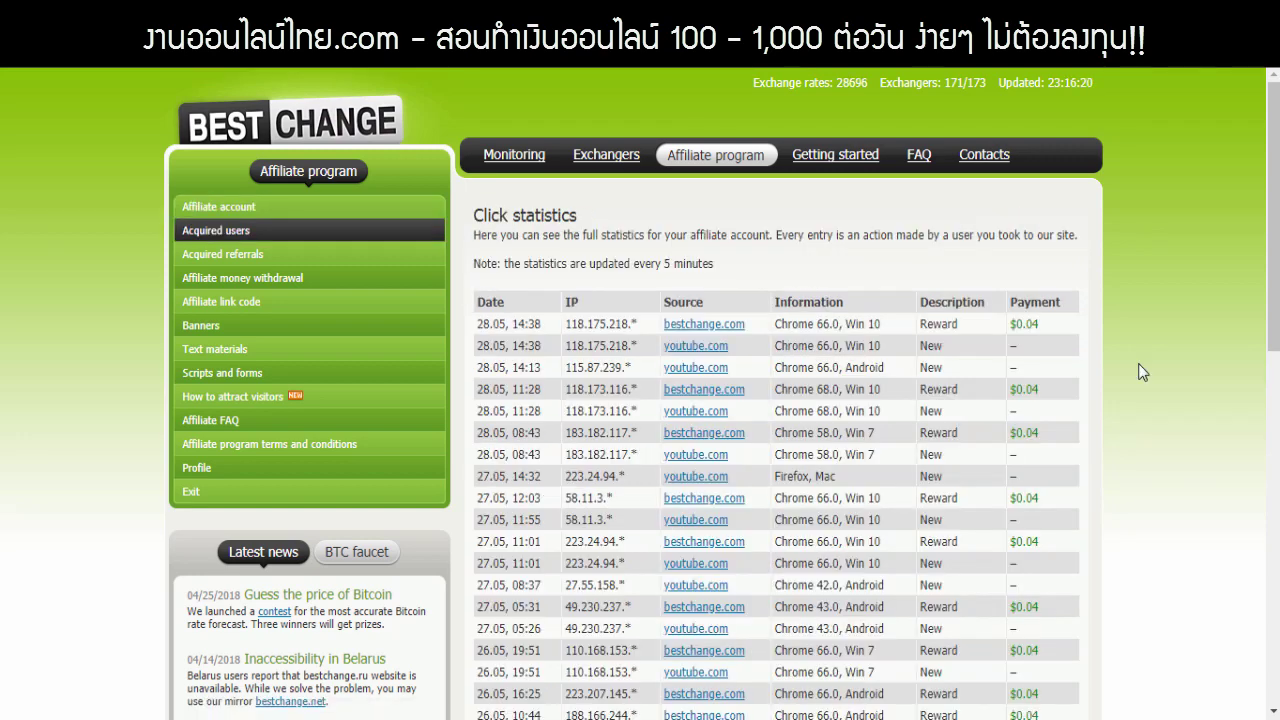
Review the acquired users' click statistics, from the newest entries to the end of the first page
left_click_drag(1274, 300, 1274, 394)
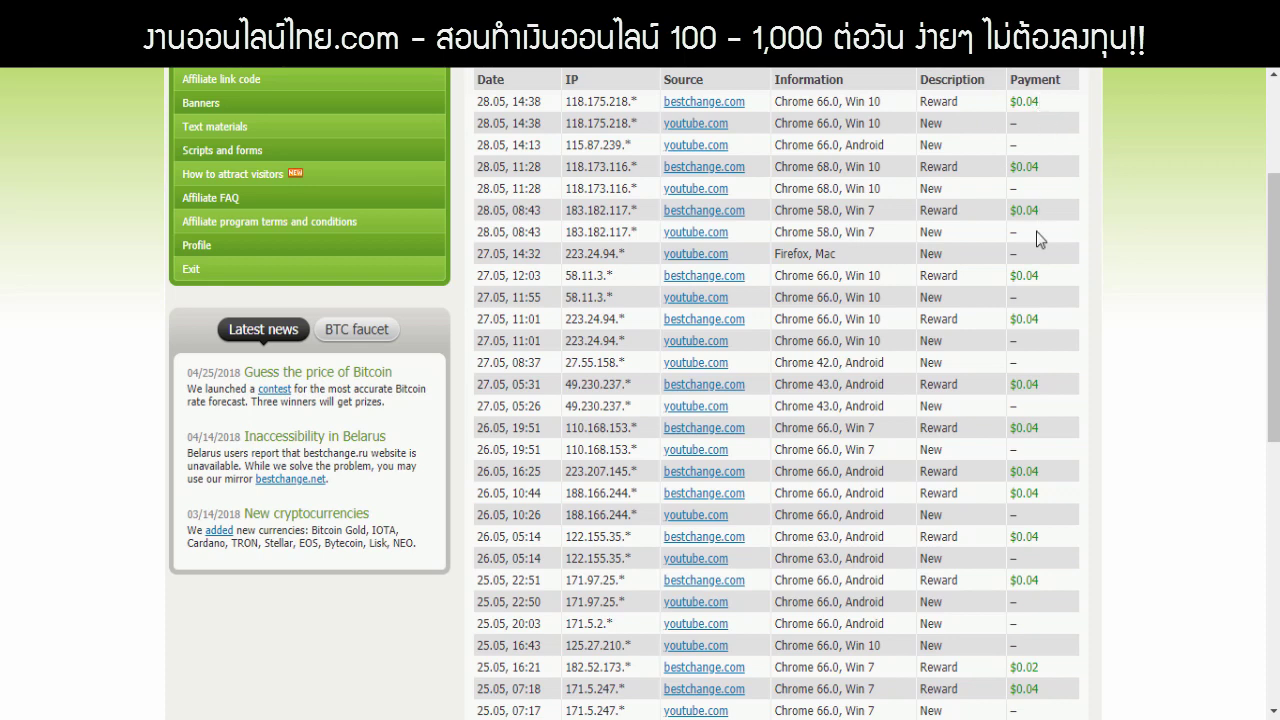
scroll(1274, 300, "up", 2)
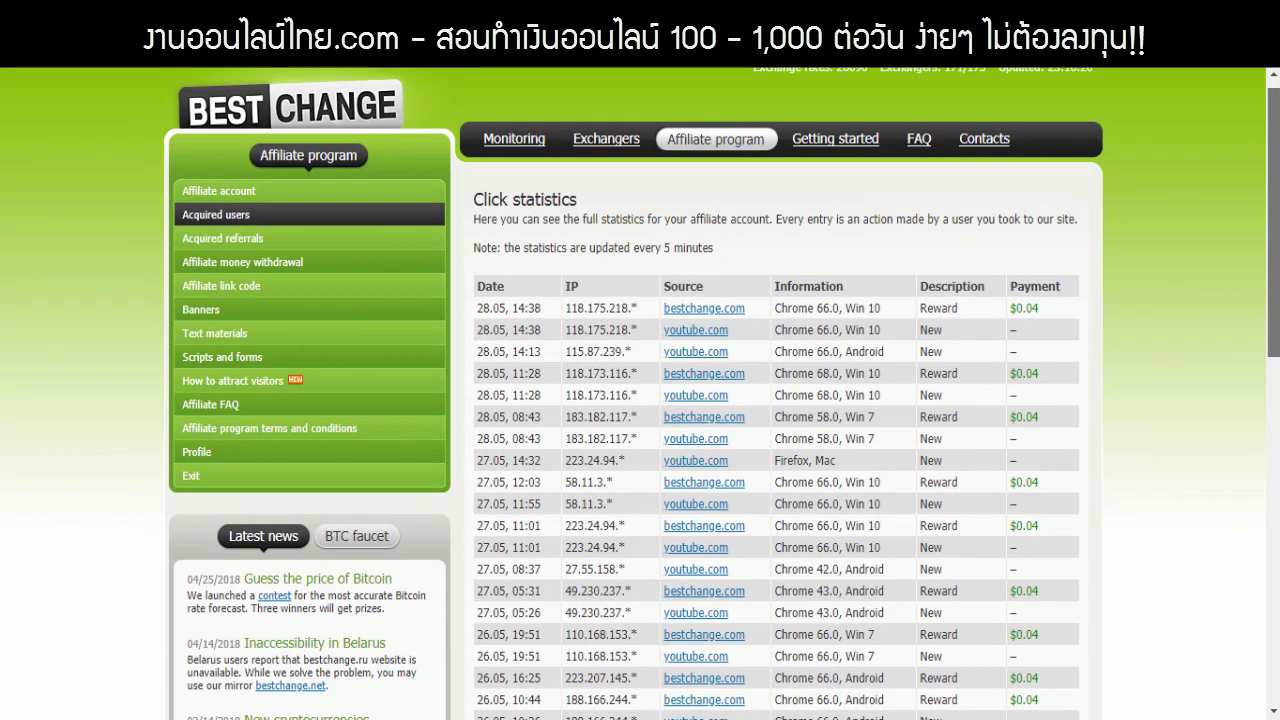
scroll(1273, 300, "down", 1)
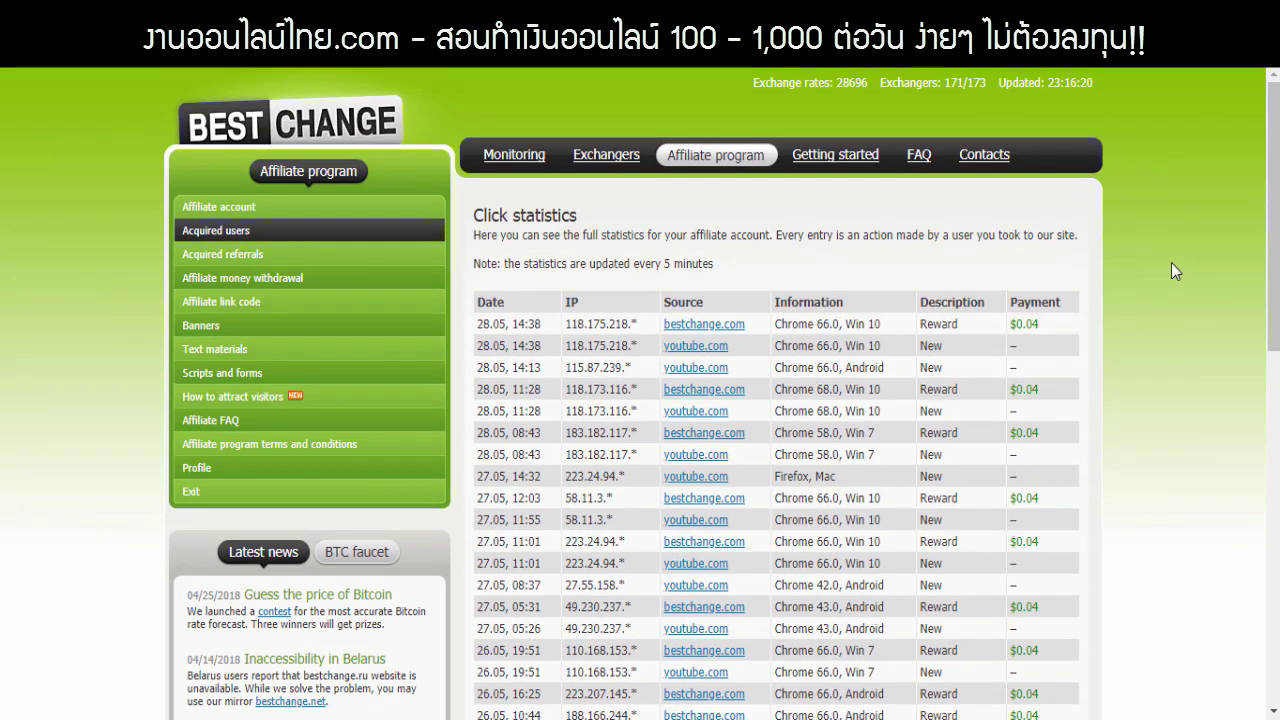
scroll(1082, 218, "down", 1)
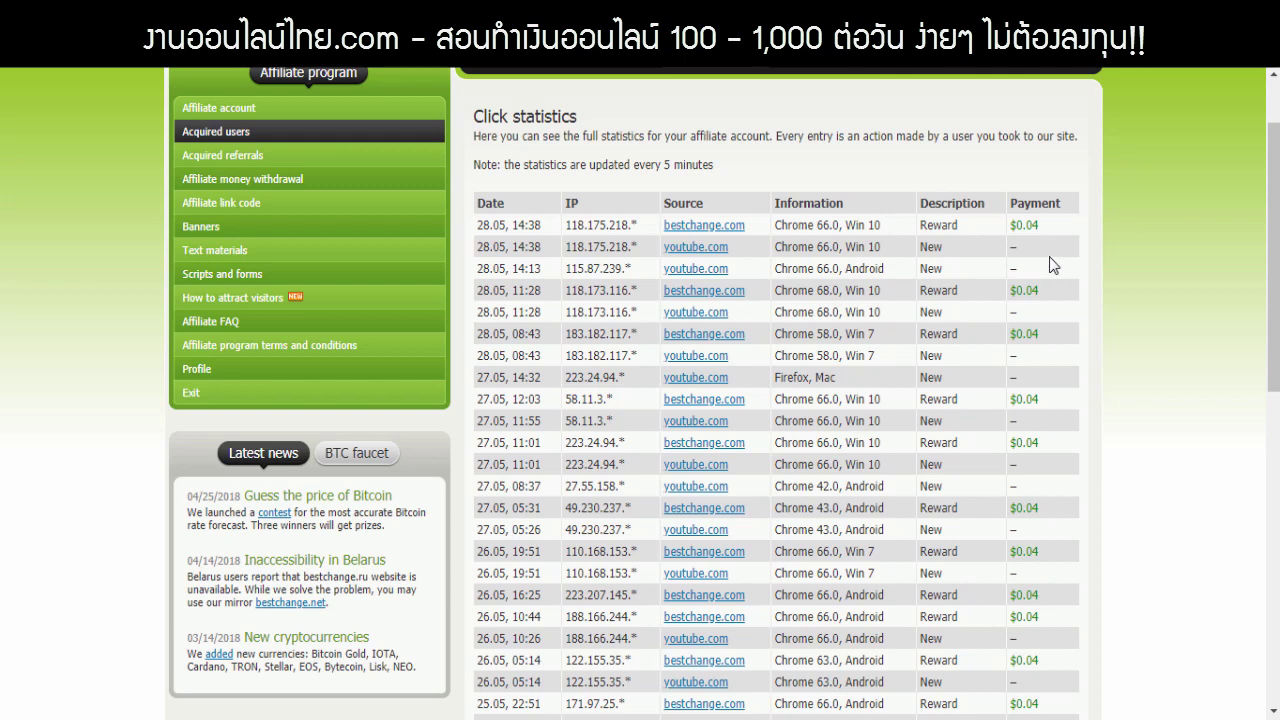
scroll(1053, 233, "down", 3)
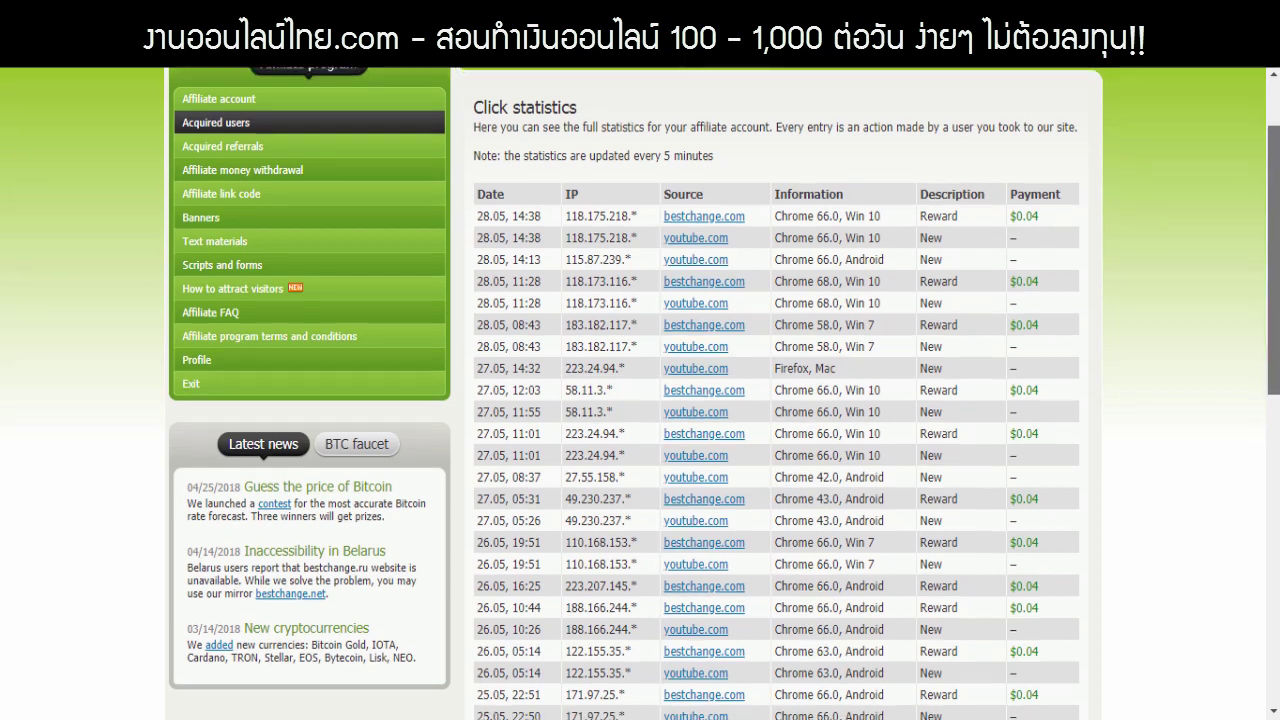
scroll(1035, 485, "down", 4)
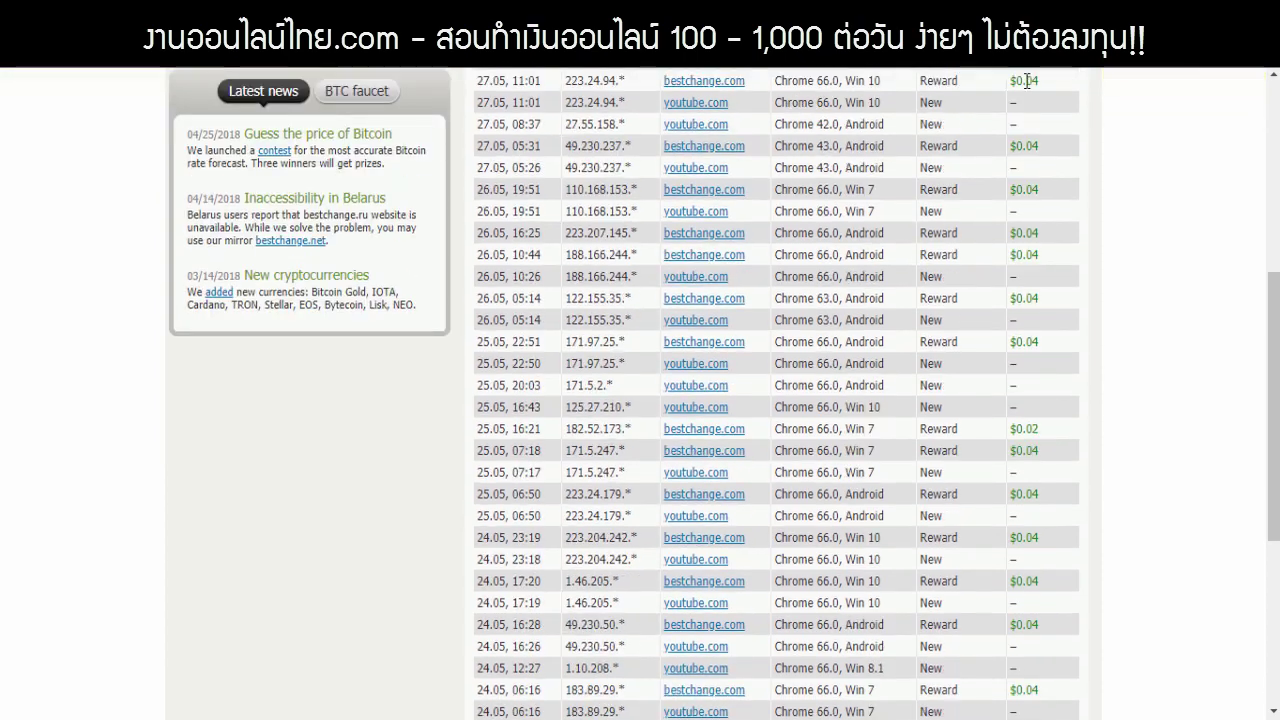
scroll(1028, 410, "down", 7)
scroll(1114, 434, "up", 10)
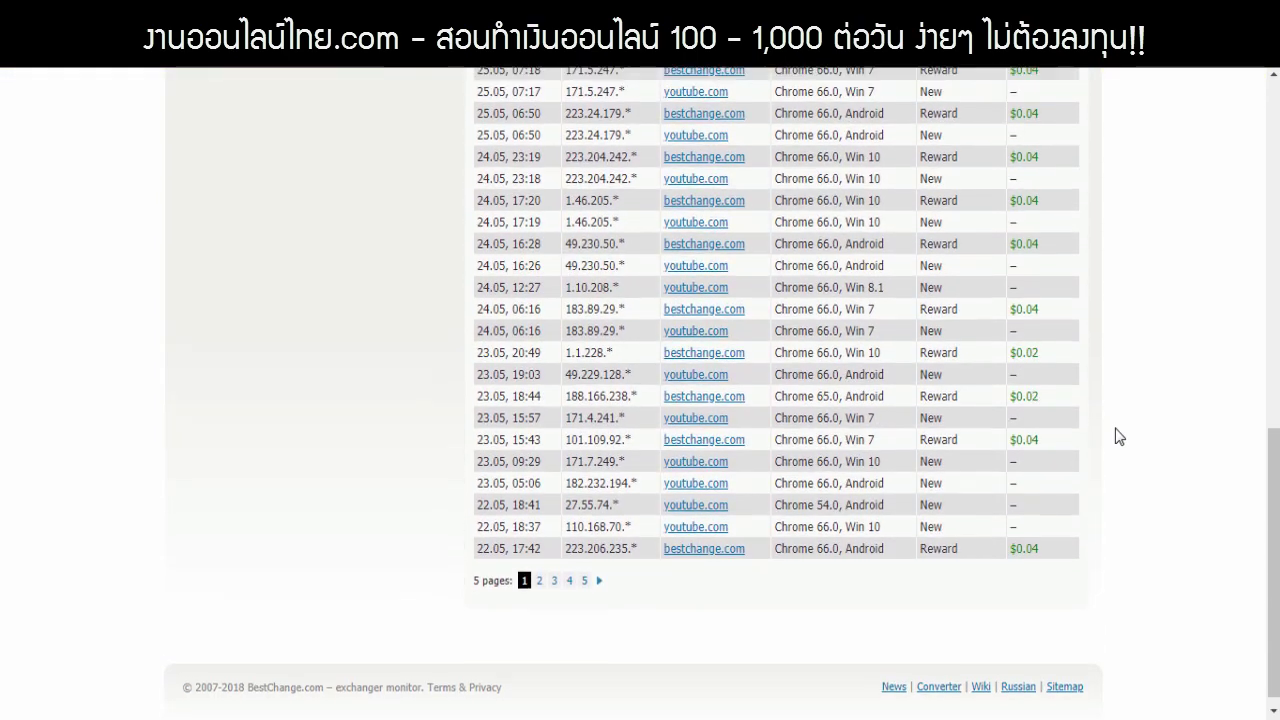
scroll(795, 423, "up", 5)
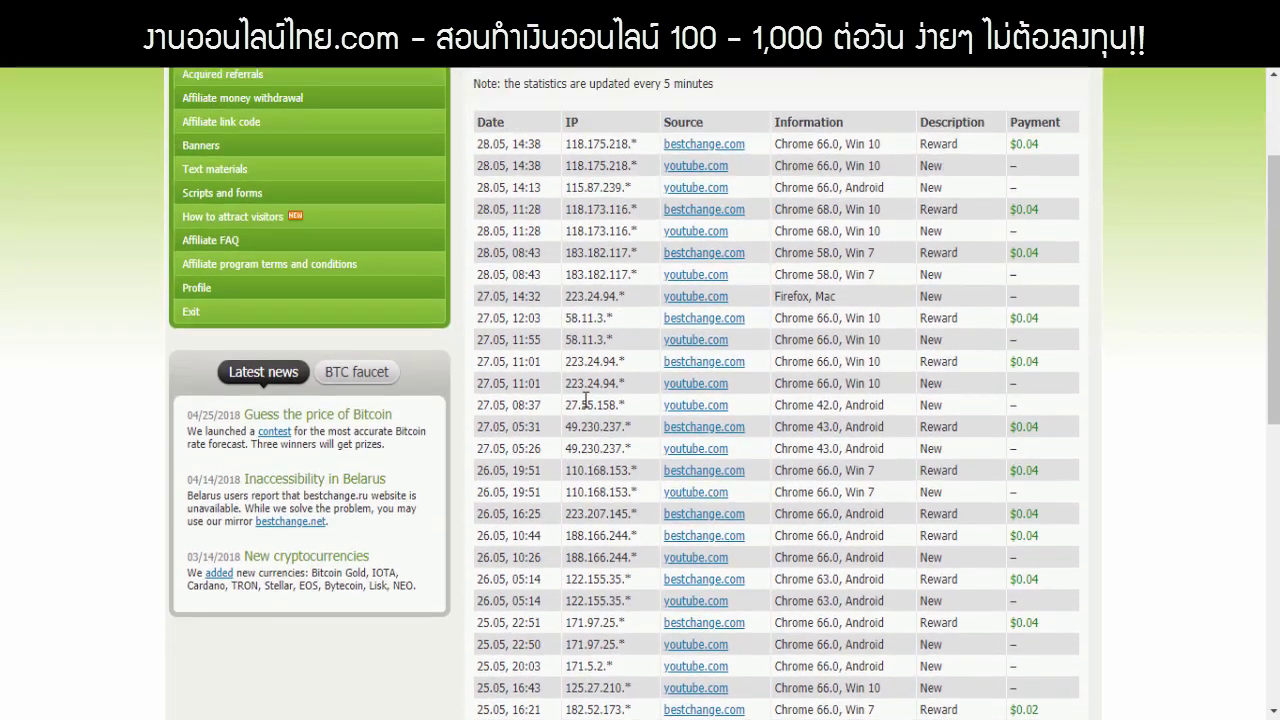
Open the affiliate money withdrawal page and check the amounts of the paid PayPal withdrawal orders
key("alt+Left")
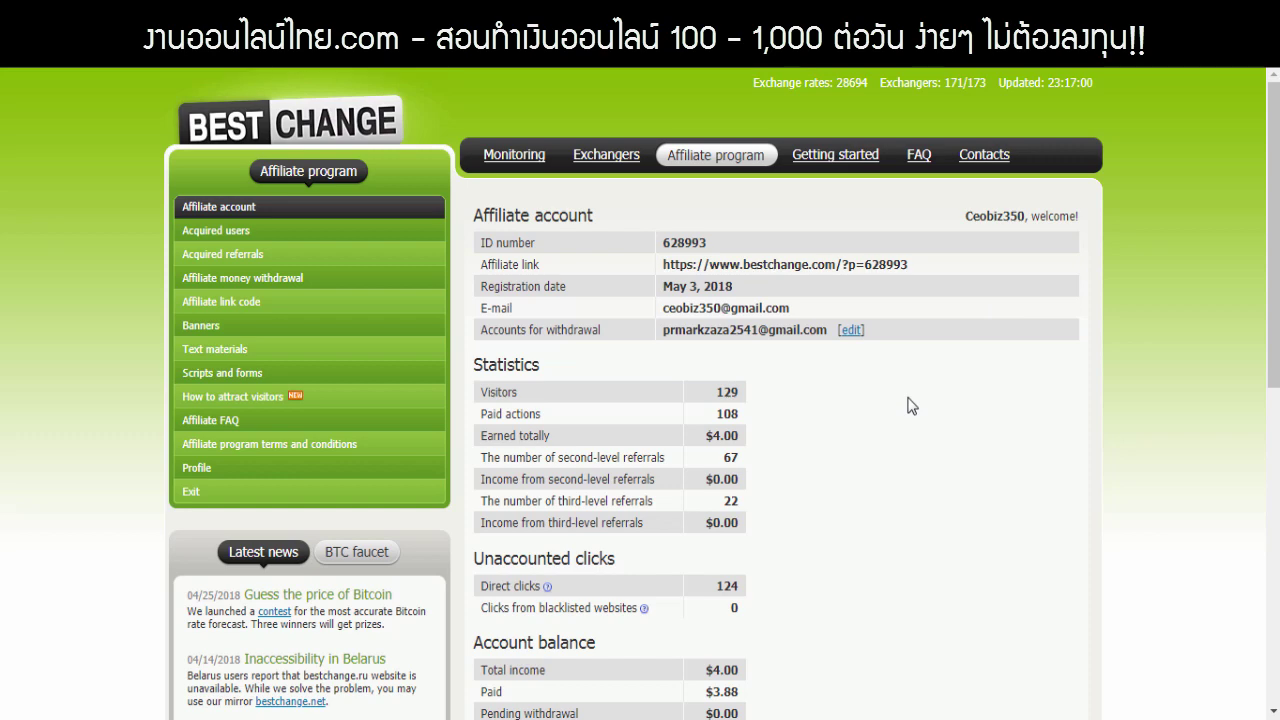
left_click(251, 277)
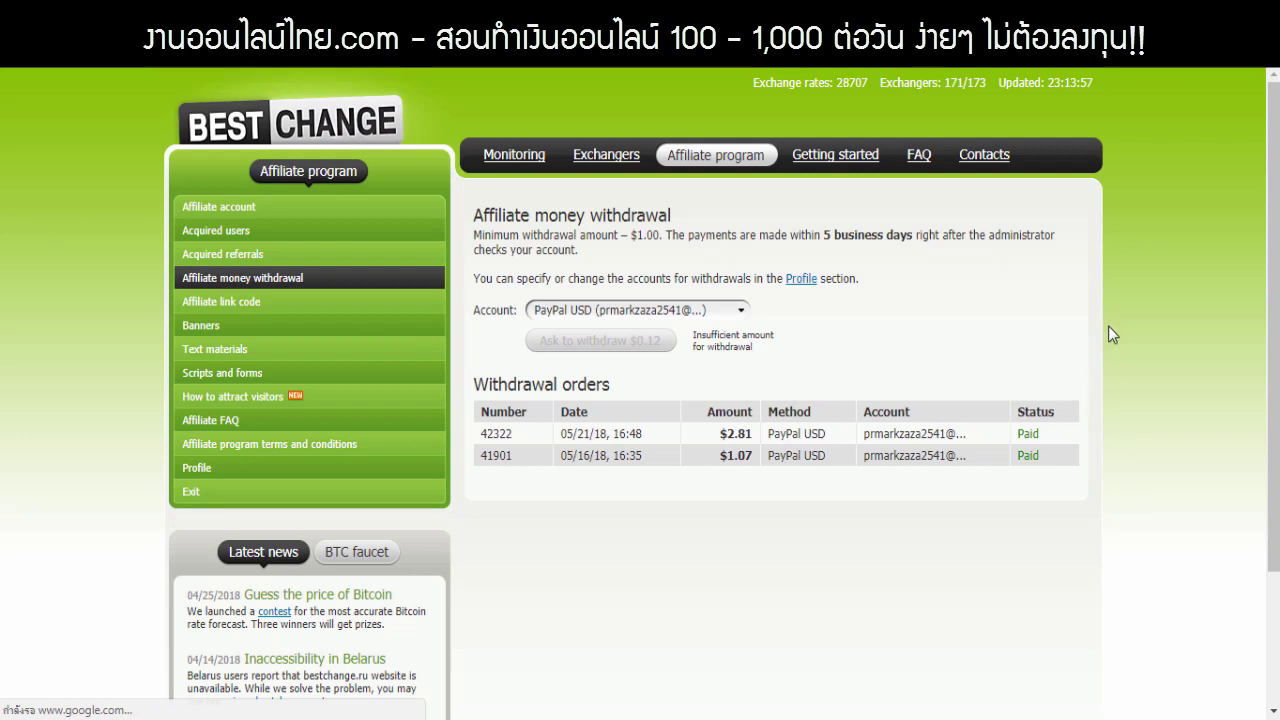
scroll(1108, 321, "down", 1)
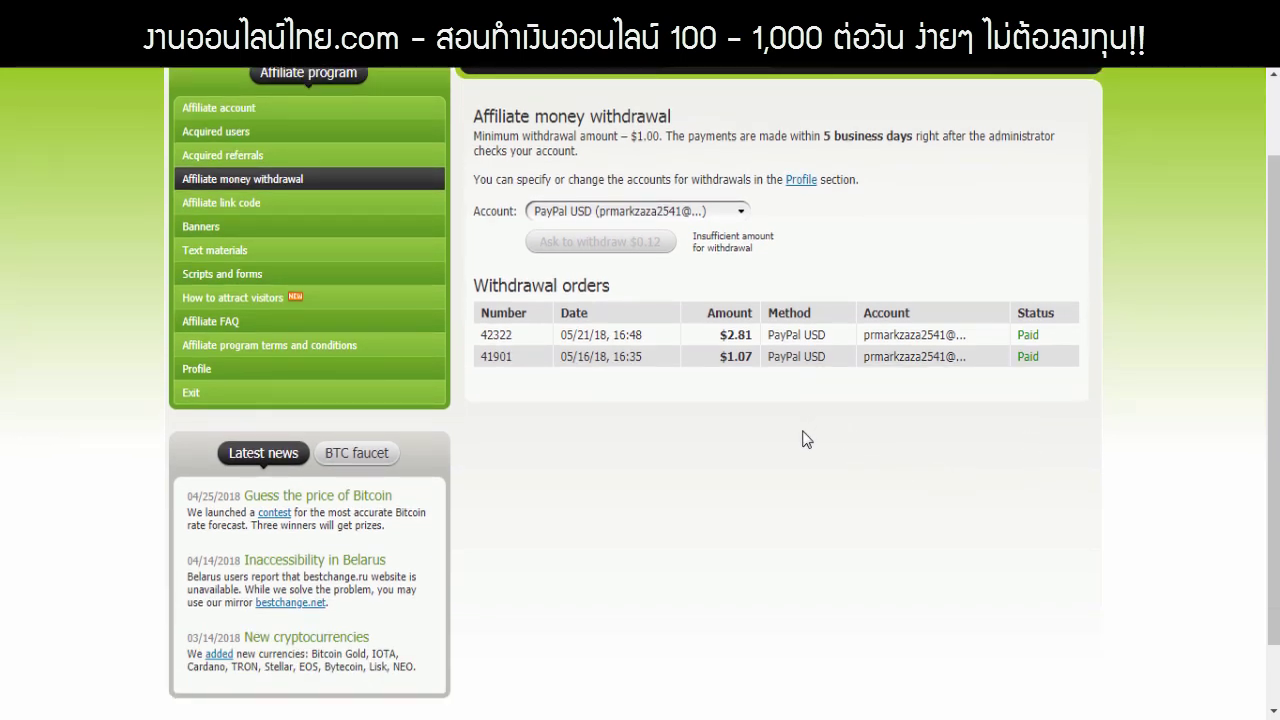
double_click(738, 356)
left_click(780, 440)
double_click(735, 337)
left_click(858, 556)
Open the details of the completed Best Change payment and check its fee and net total
scroll(858, 497, "up", 2)
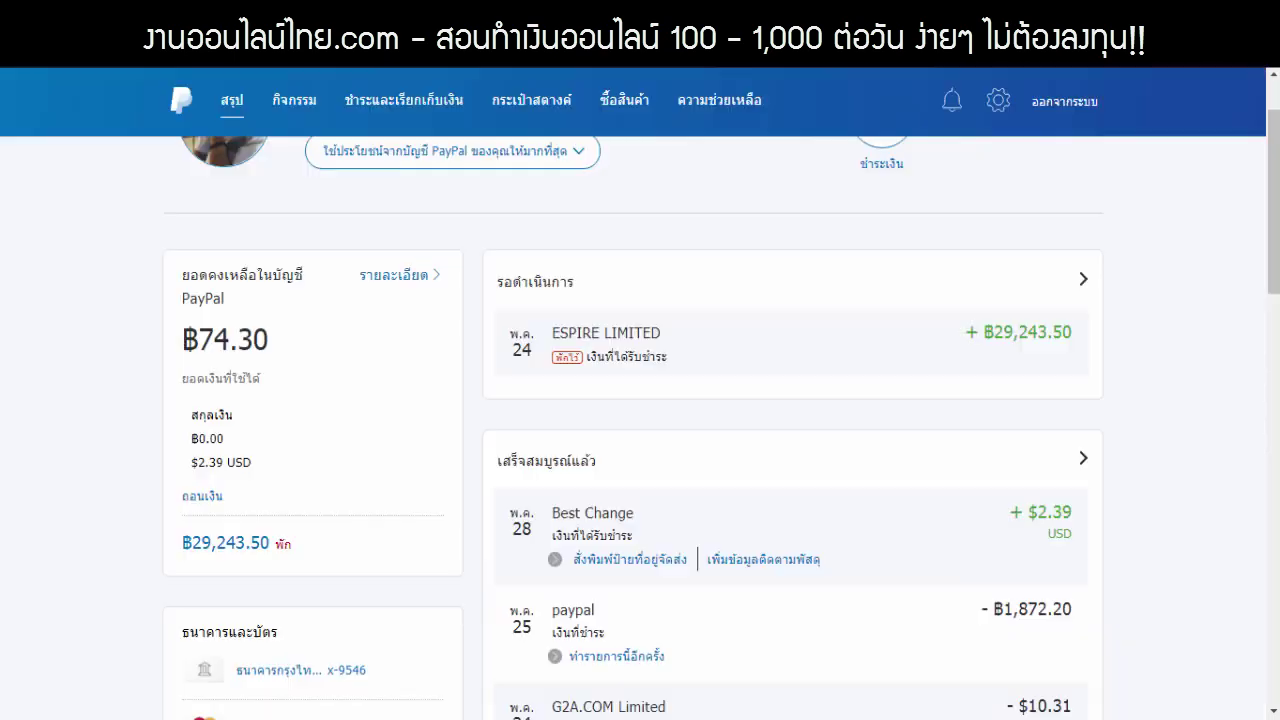
scroll(1014, 257, "down", 3)
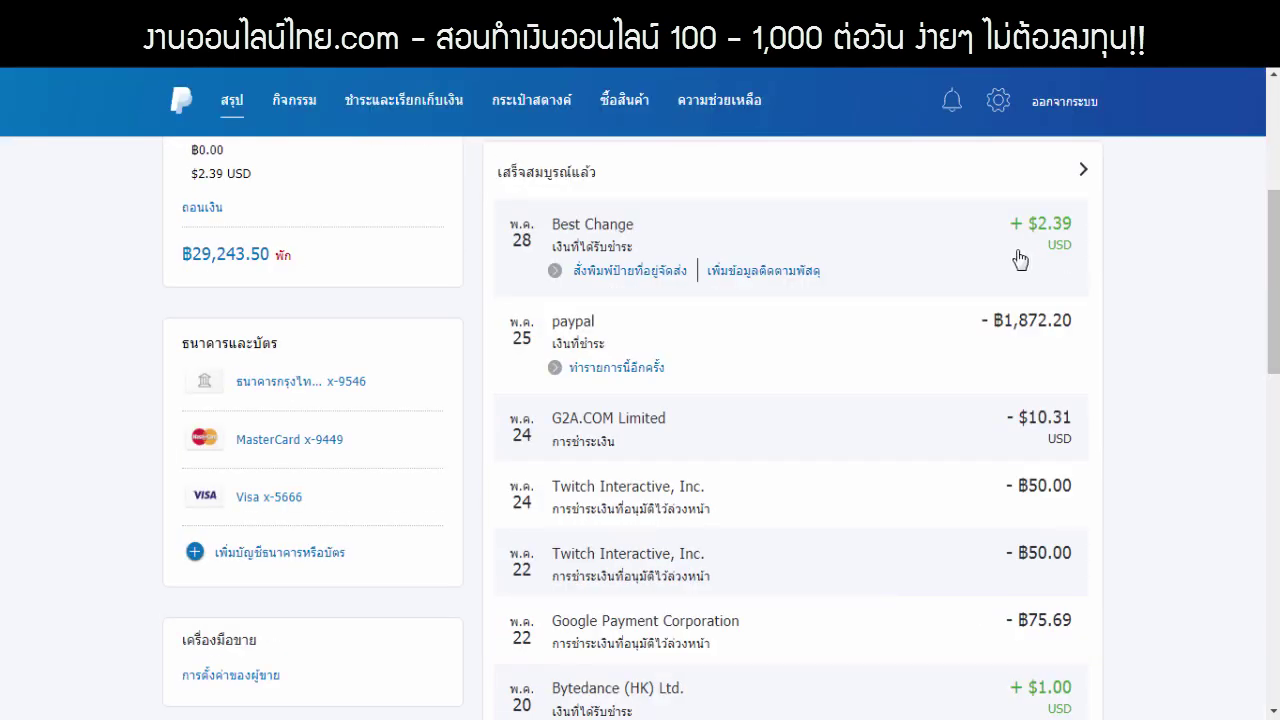
left_click(1040, 242)
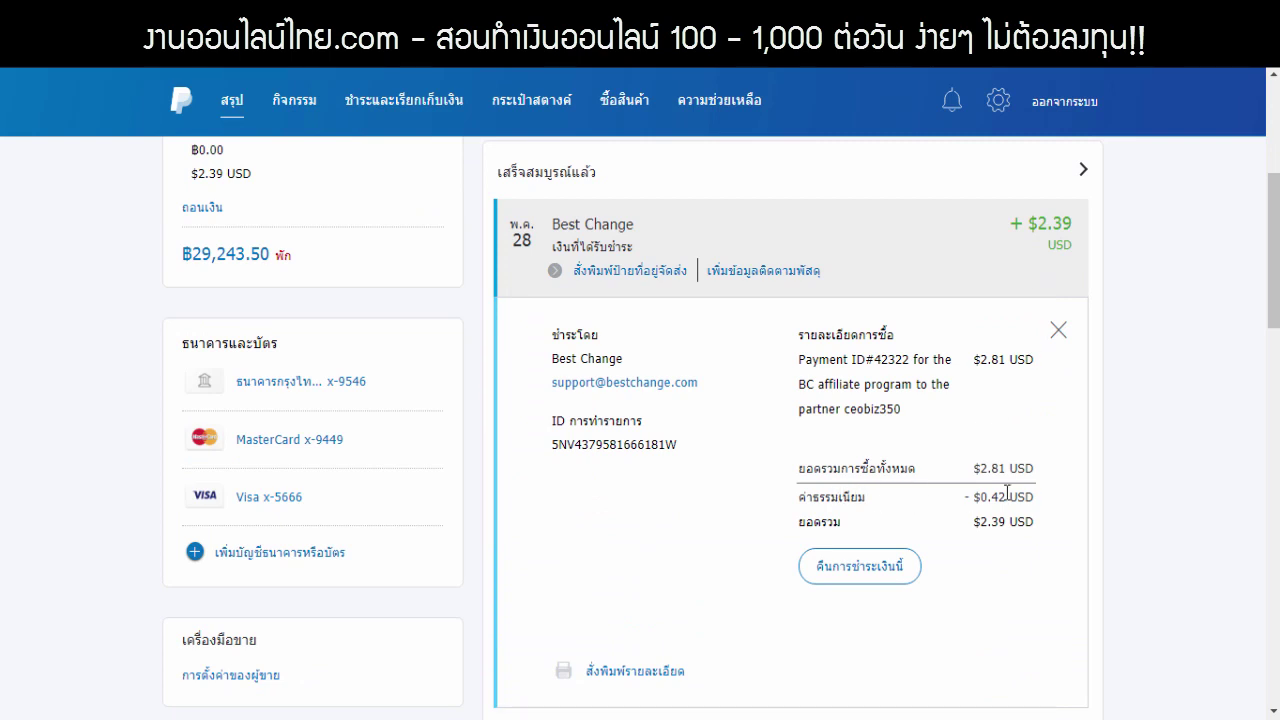
left_click_drag(990, 498, 1034, 498)
left_click(1005, 497)
left_click_drag(991, 521, 1030, 527)
left_click(1030, 527)
Check the available PayPal balance on the account summary
scroll(1020, 540, "up", 2)
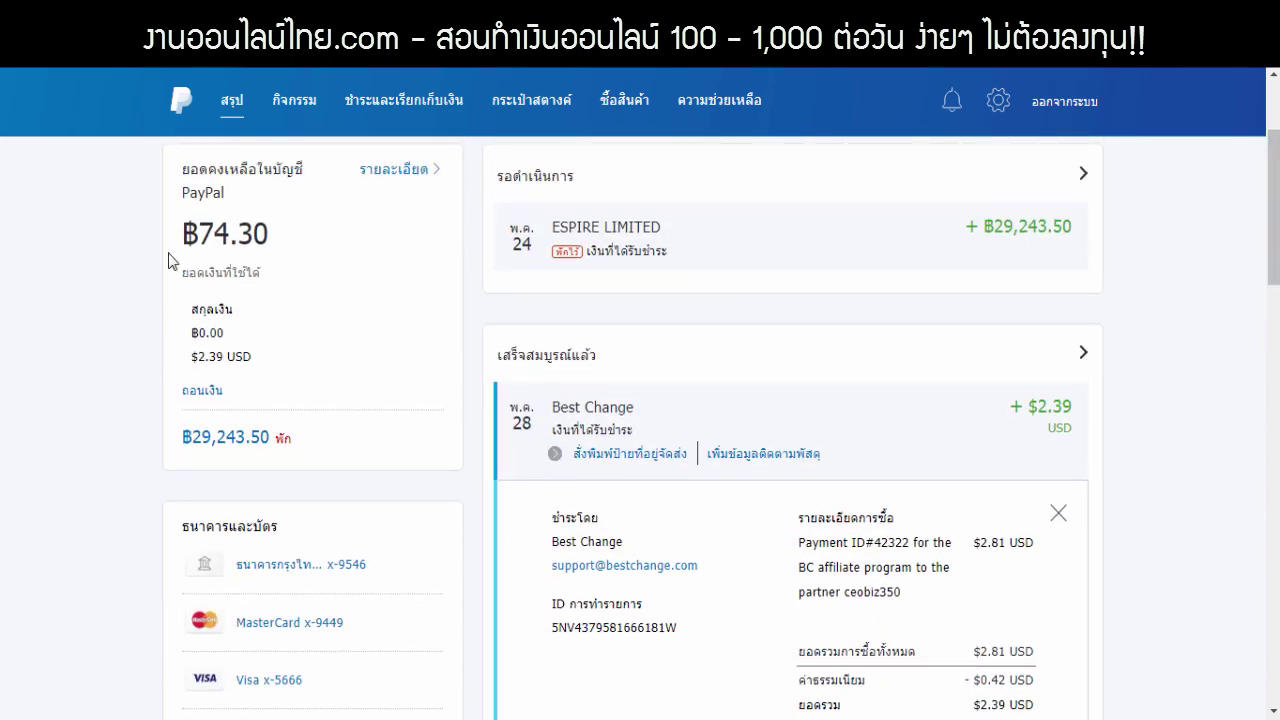
left_click_drag(197, 232, 262, 249)
left_click(262, 249)
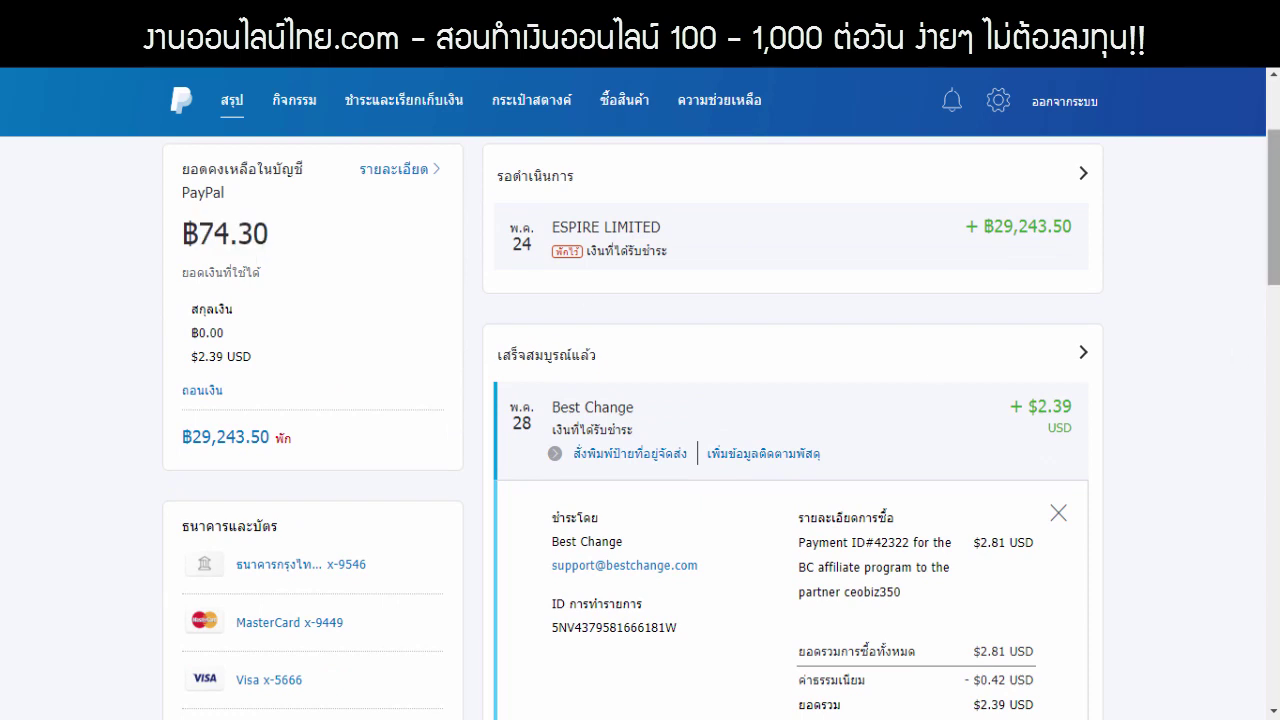
scroll(1273, 207, "down", 2)
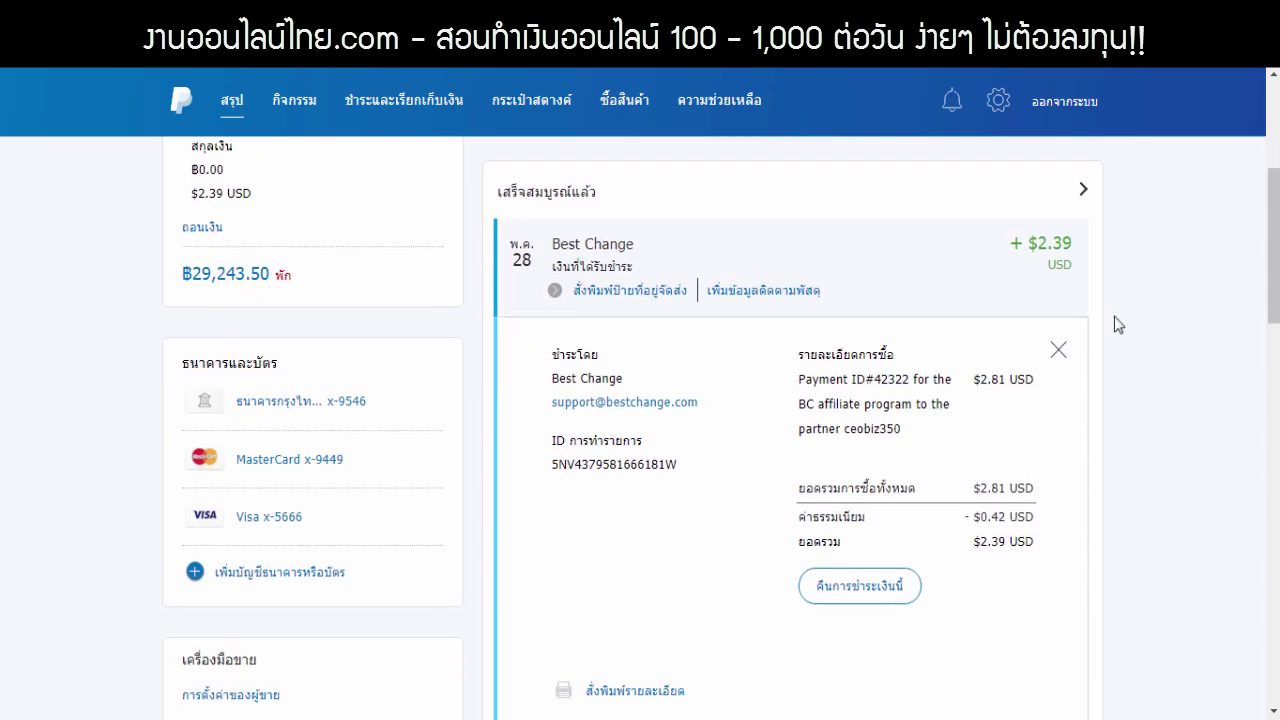
Skip the Linkbucks ad to reach the BestChange site and open its affiliate program page
key("ctrl+Tab")
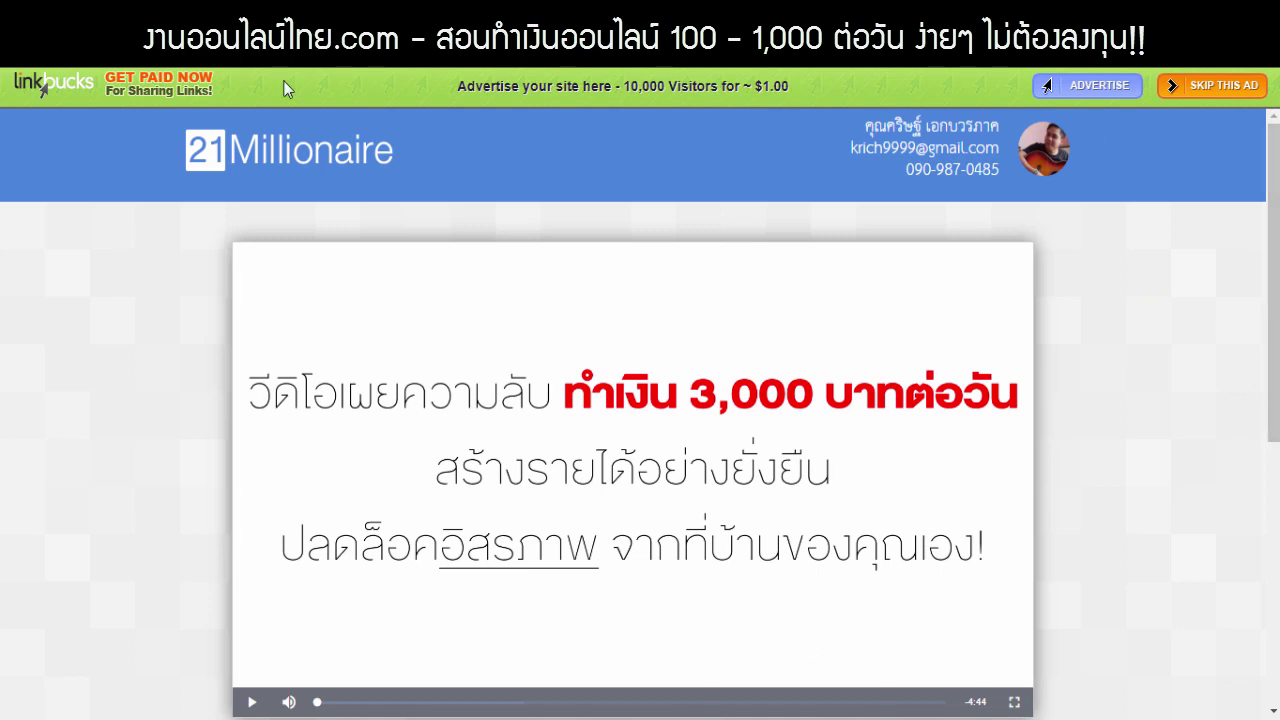
left_click(1210, 93)
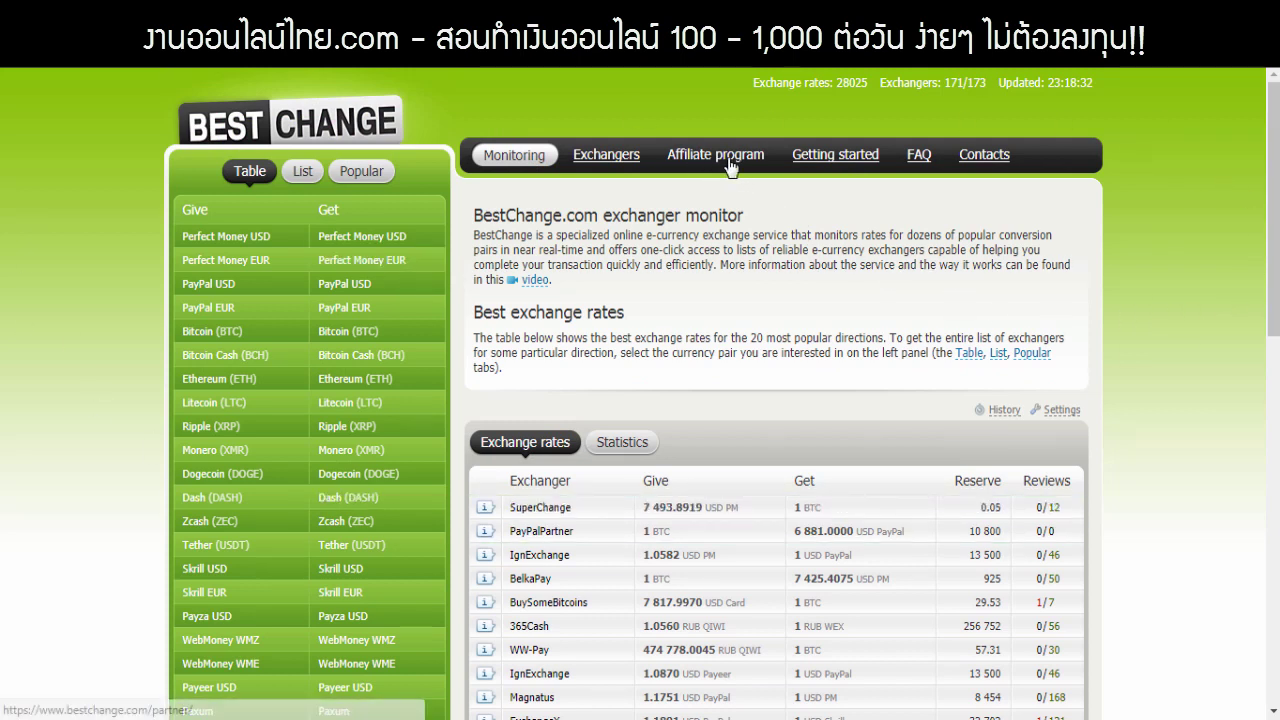
left_click(697, 164)
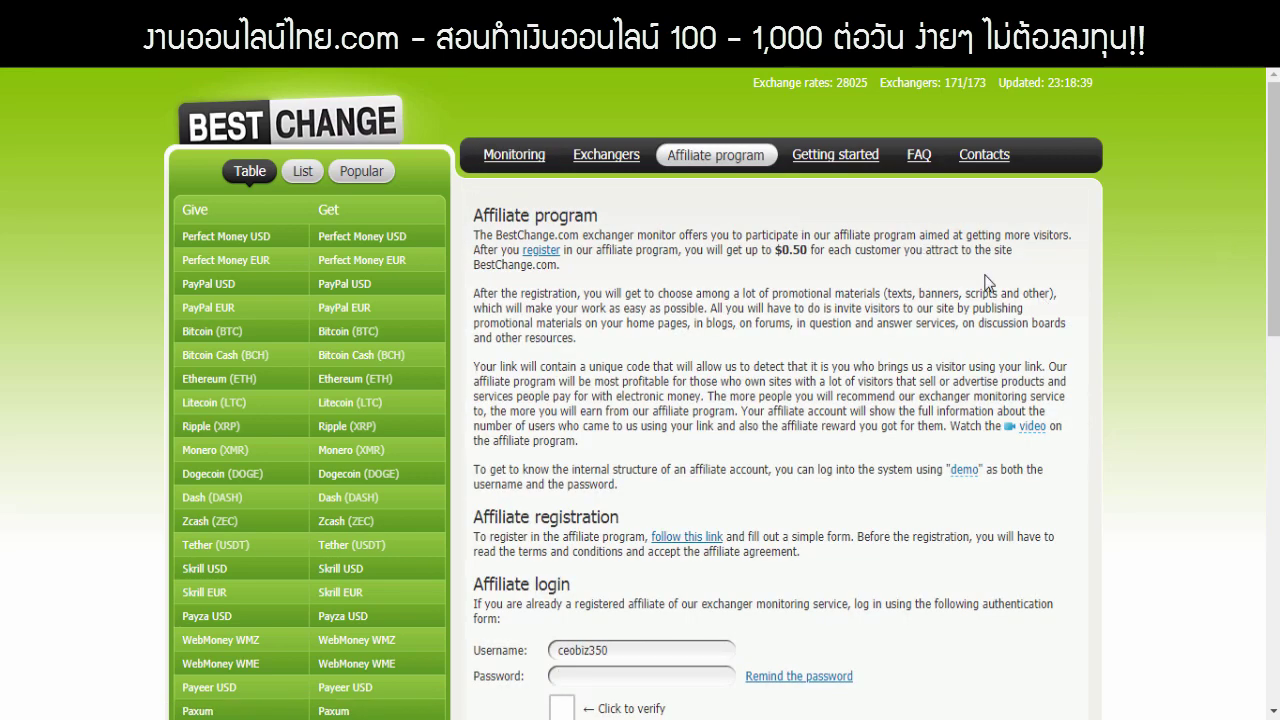
Open the affiliate registration page and go past the terms and conditions to the registration form
left_click(537, 250)
scroll(1192, 231, "down", 10)
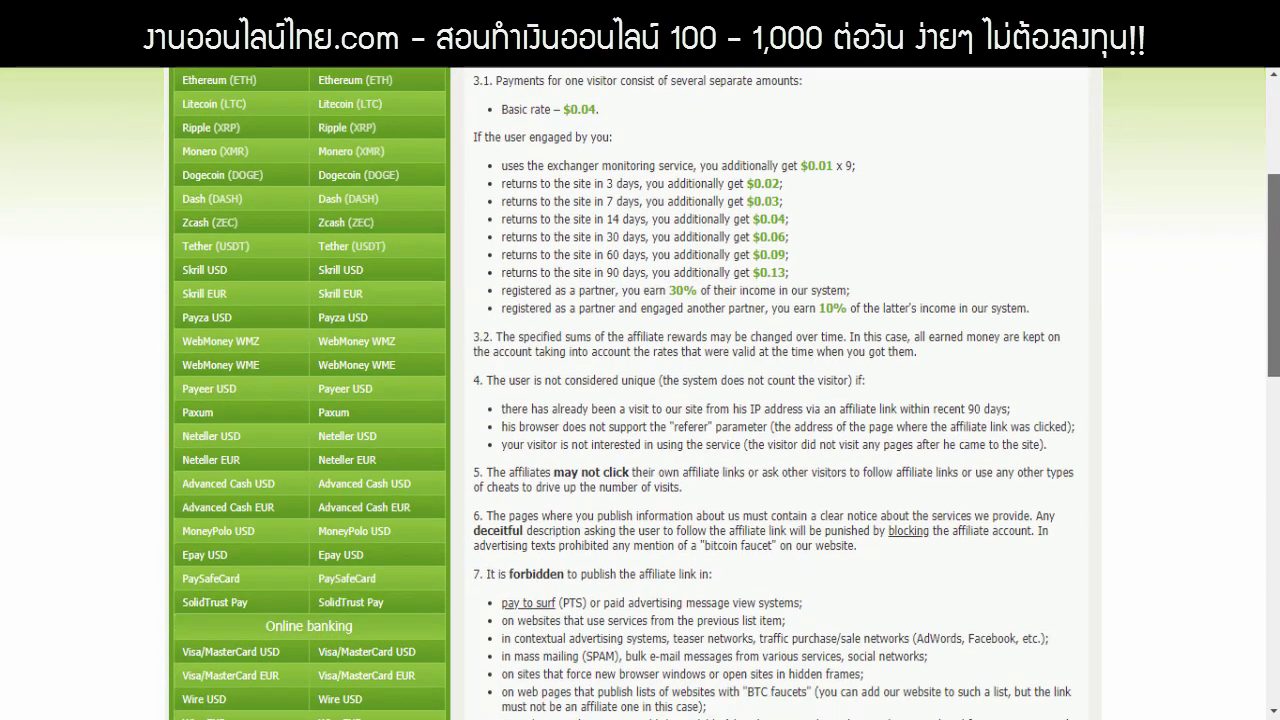
scroll(1192, 231, "down", 6)
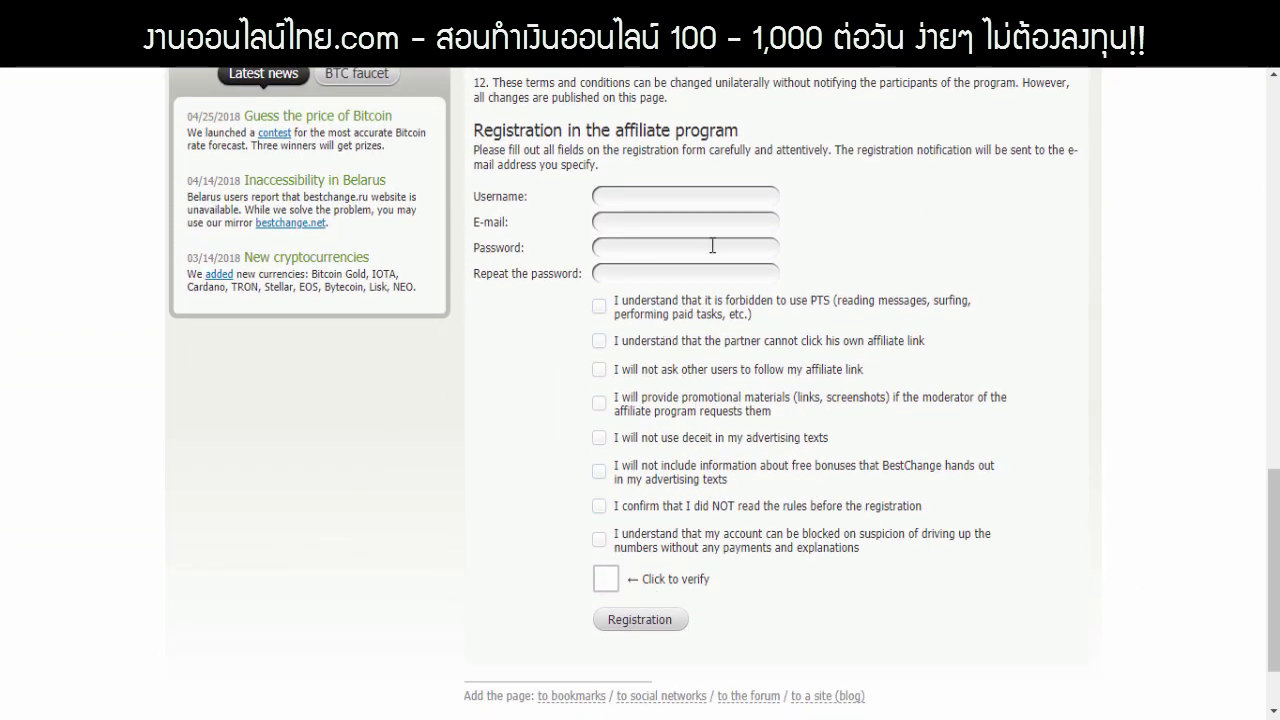
left_click(642, 196)
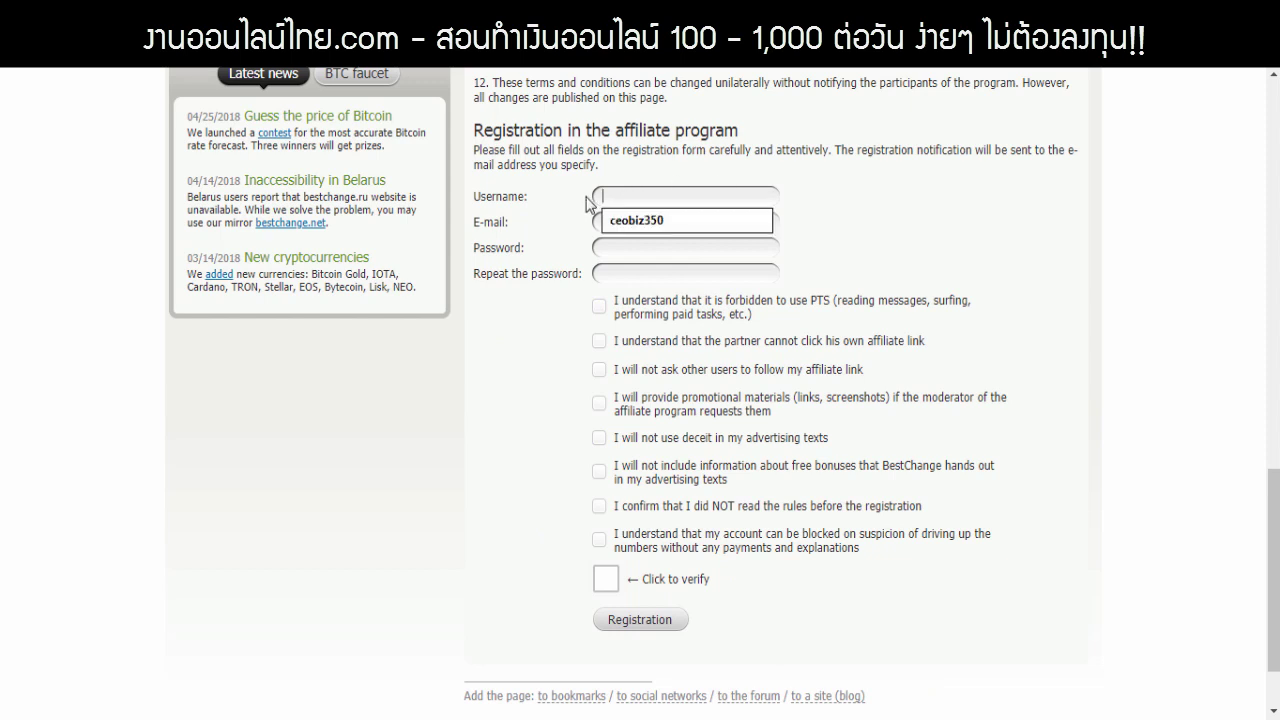
left_click(685, 175)
left_click(622, 197)
left_click(837, 197)
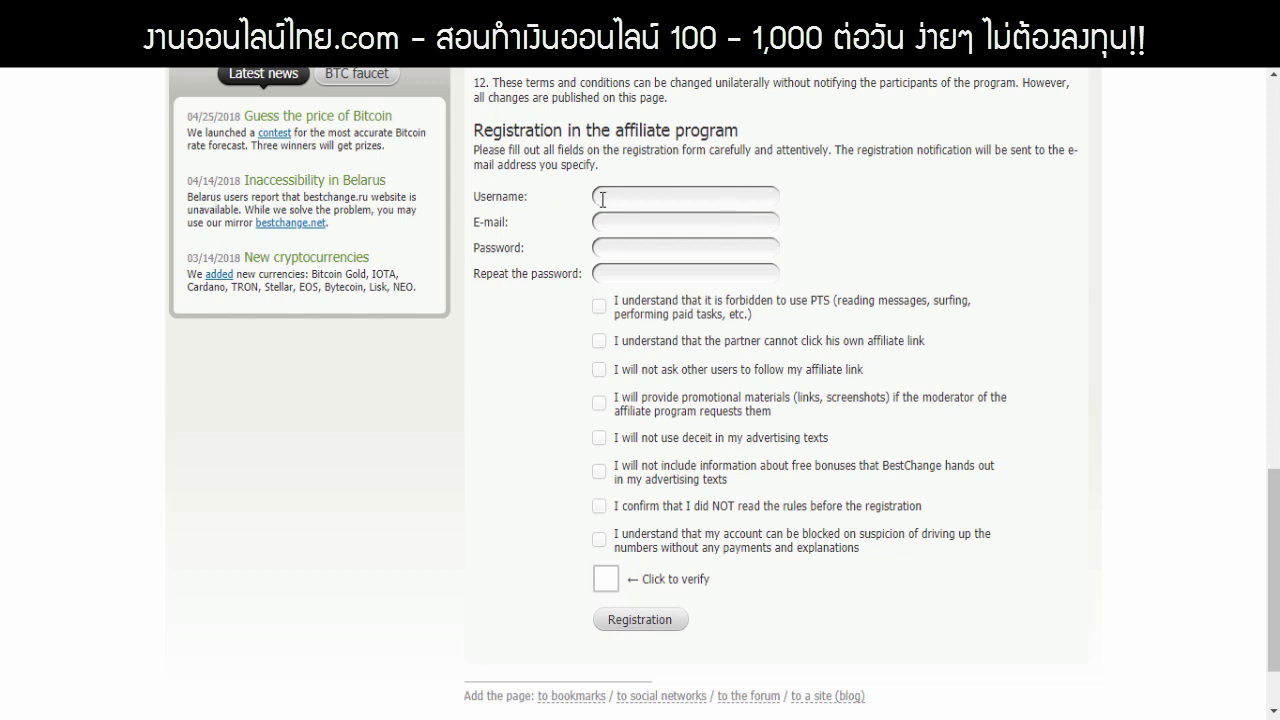
left_click(626, 247)
Accept every affiliate rule statement on the registration form except the one confirming that the rules were not read
left_click(599, 306)
left_click(599, 341)
left_click(599, 369)
left_click(599, 403)
left_click(599, 438)
left_click(600, 541)
Complete the registration form's image verification by selecting all pictures that contain cars
left_click(608, 582)
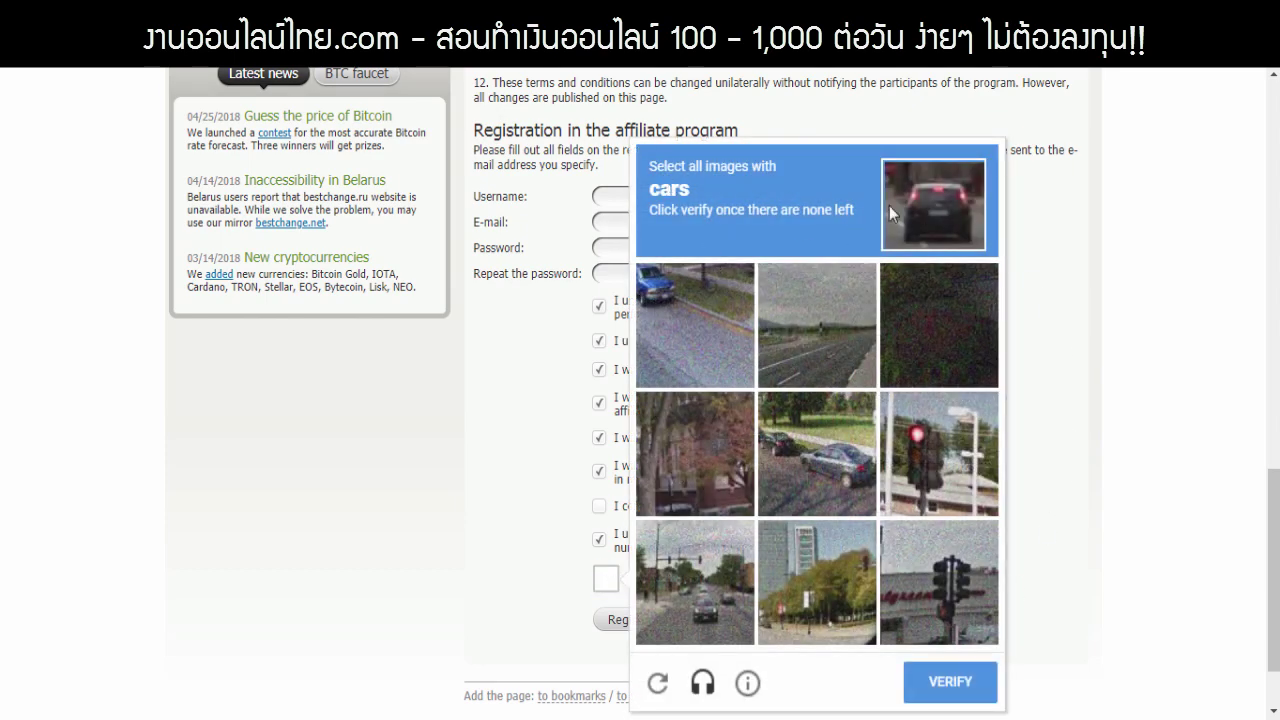
double_click(666, 190)
left_click(685, 347)
left_click(805, 450)
left_click(710, 570)
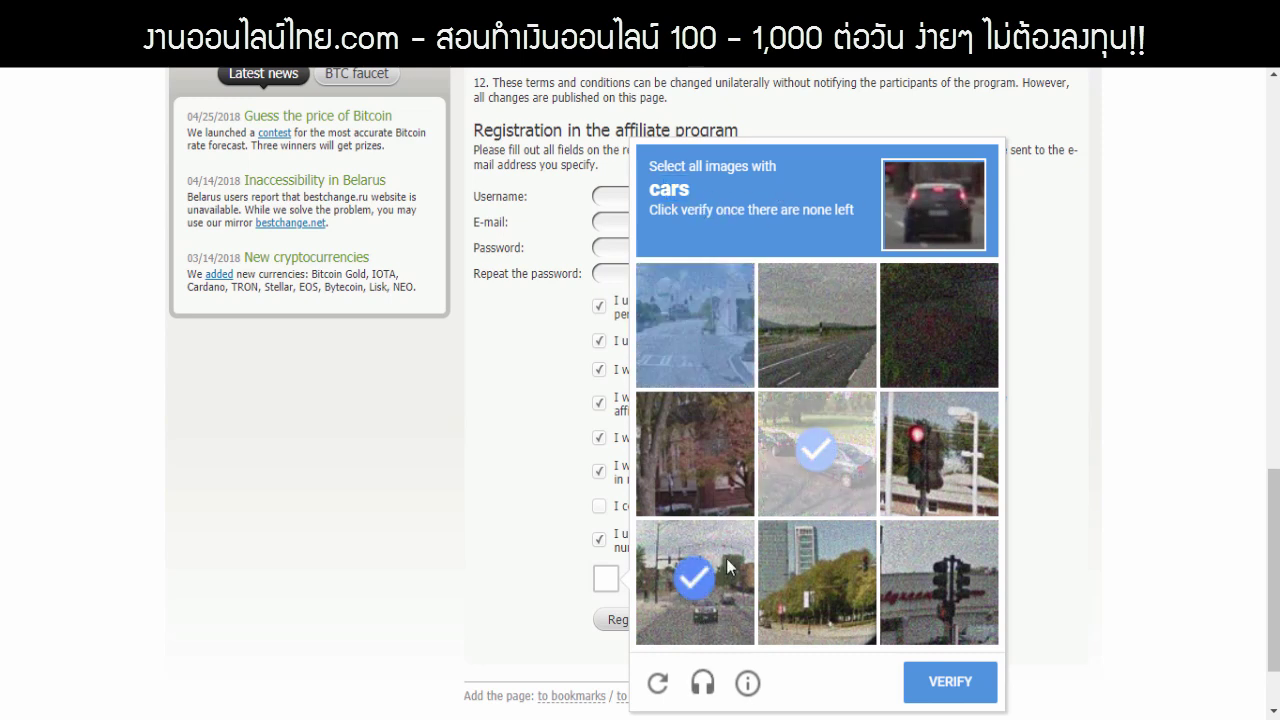
left_click(703, 566)
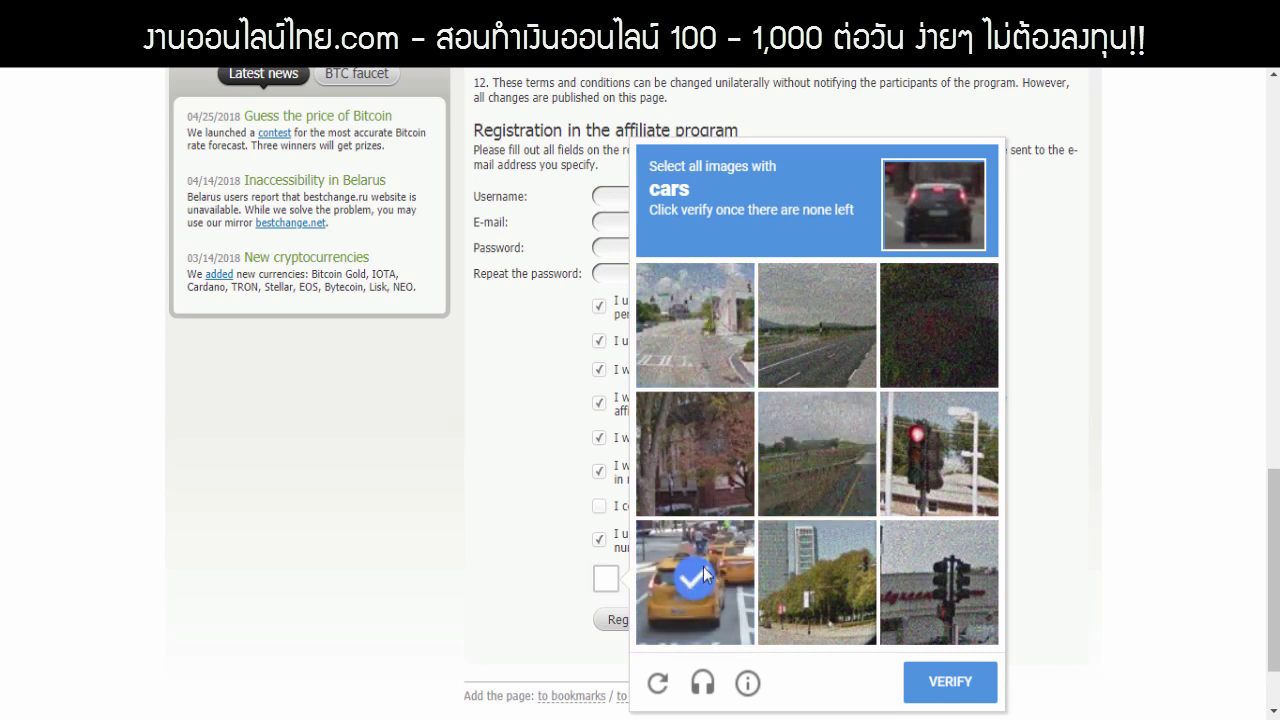
left_click(695, 619)
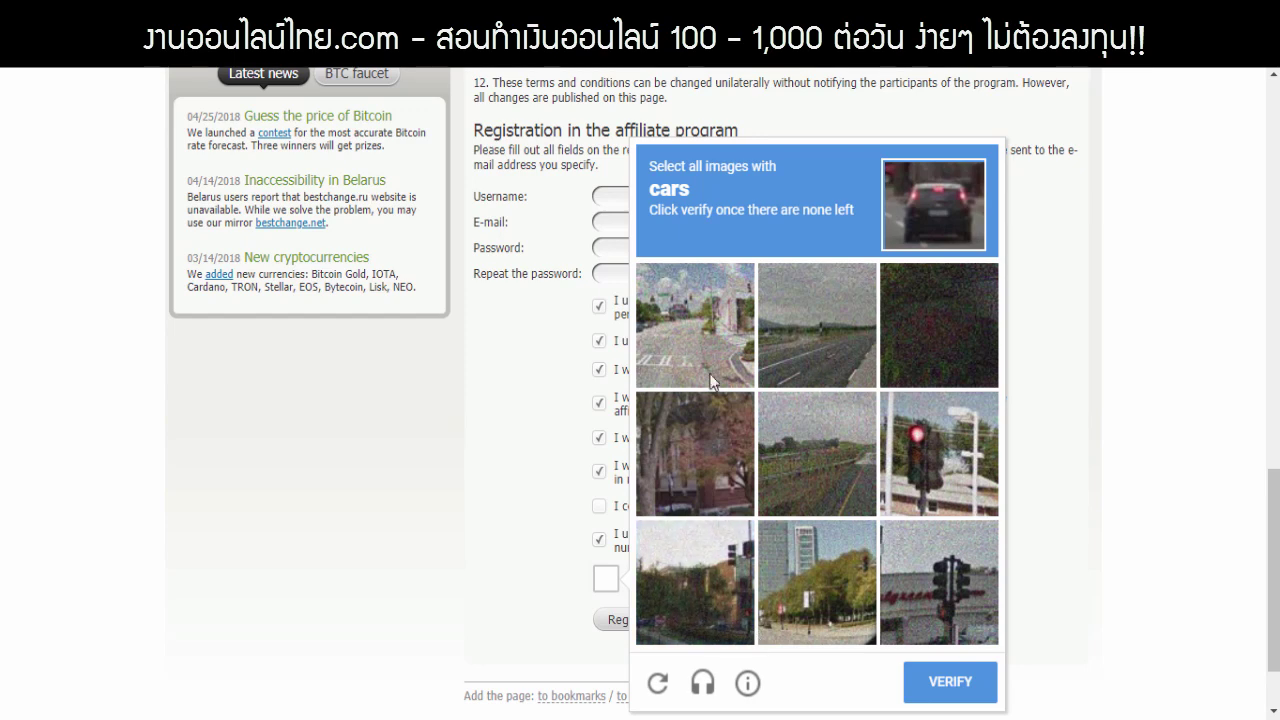
left_click(944, 685)
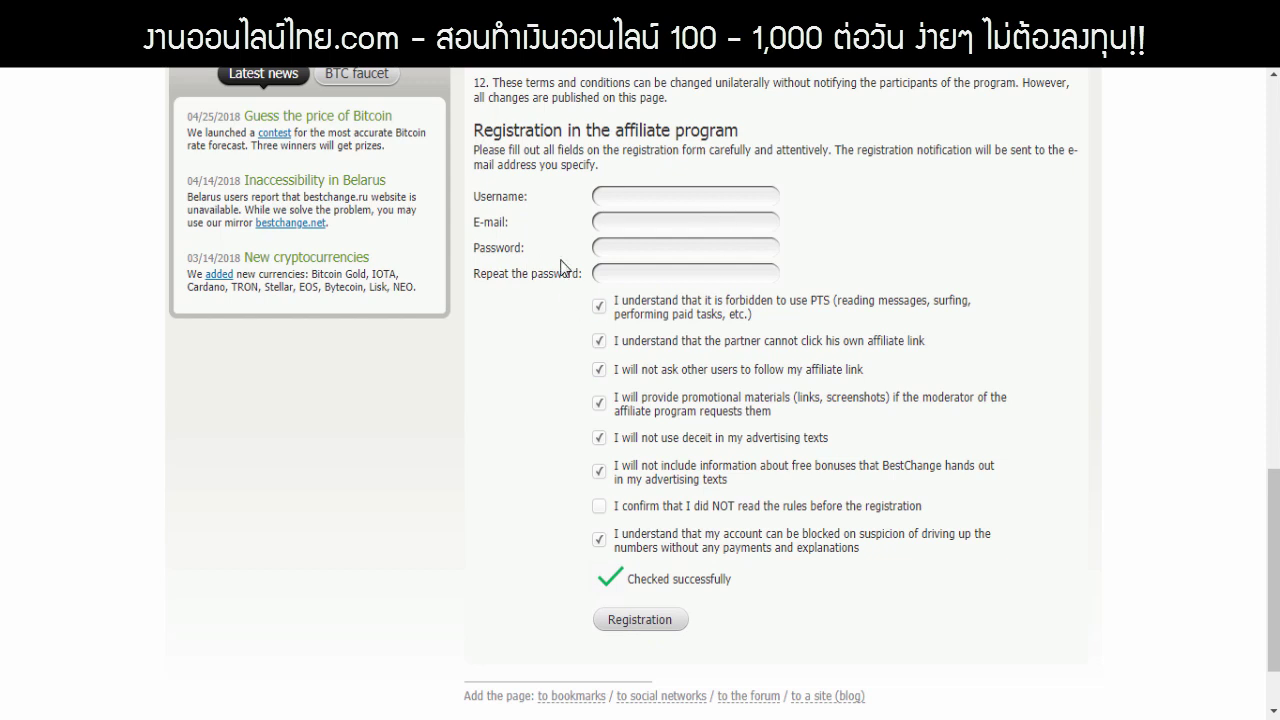
left_click(641, 620)
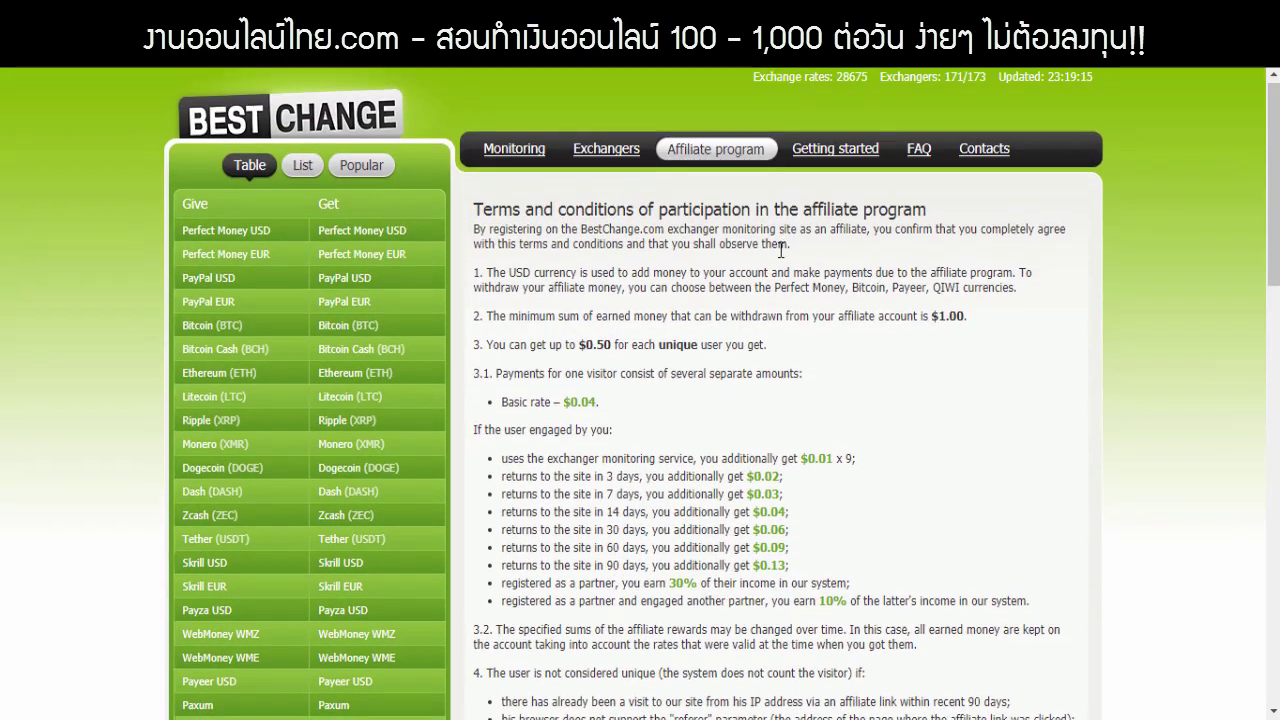
Return to the affiliate program page and log in to the existing affiliate account with the account password
left_click(733, 156)
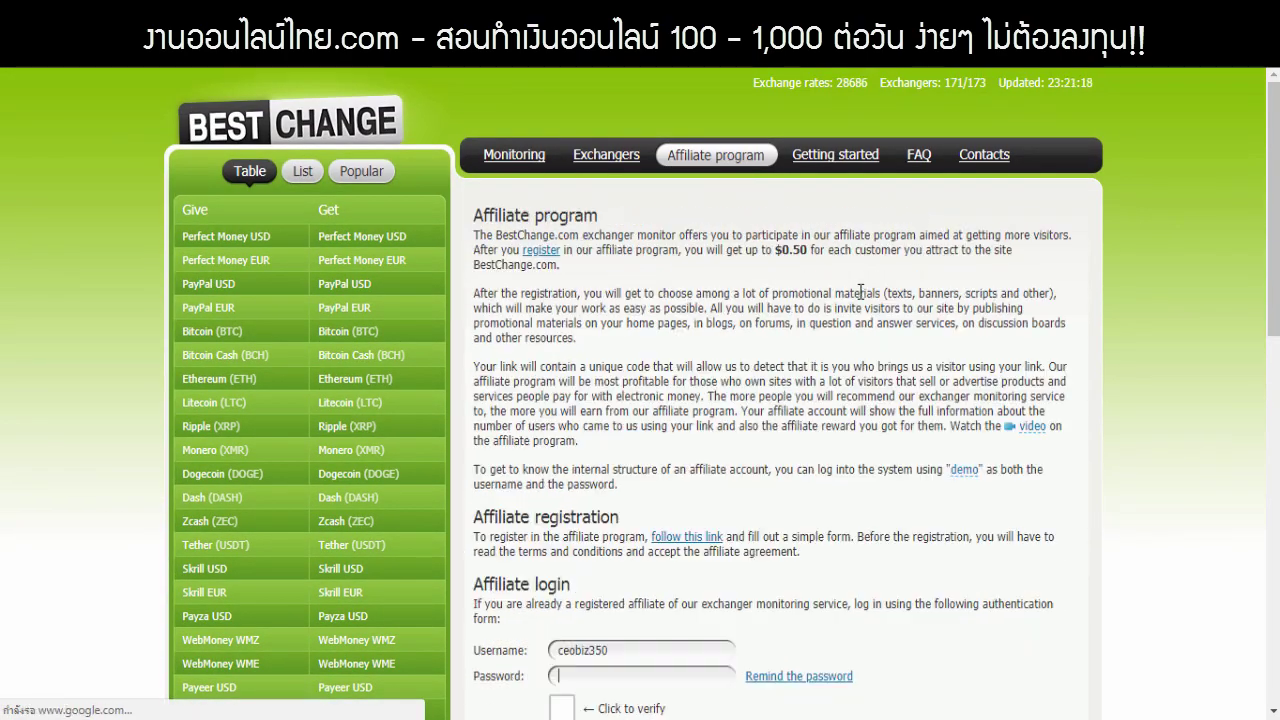
scroll(860, 291, "down", 2)
key("ctrl+v")
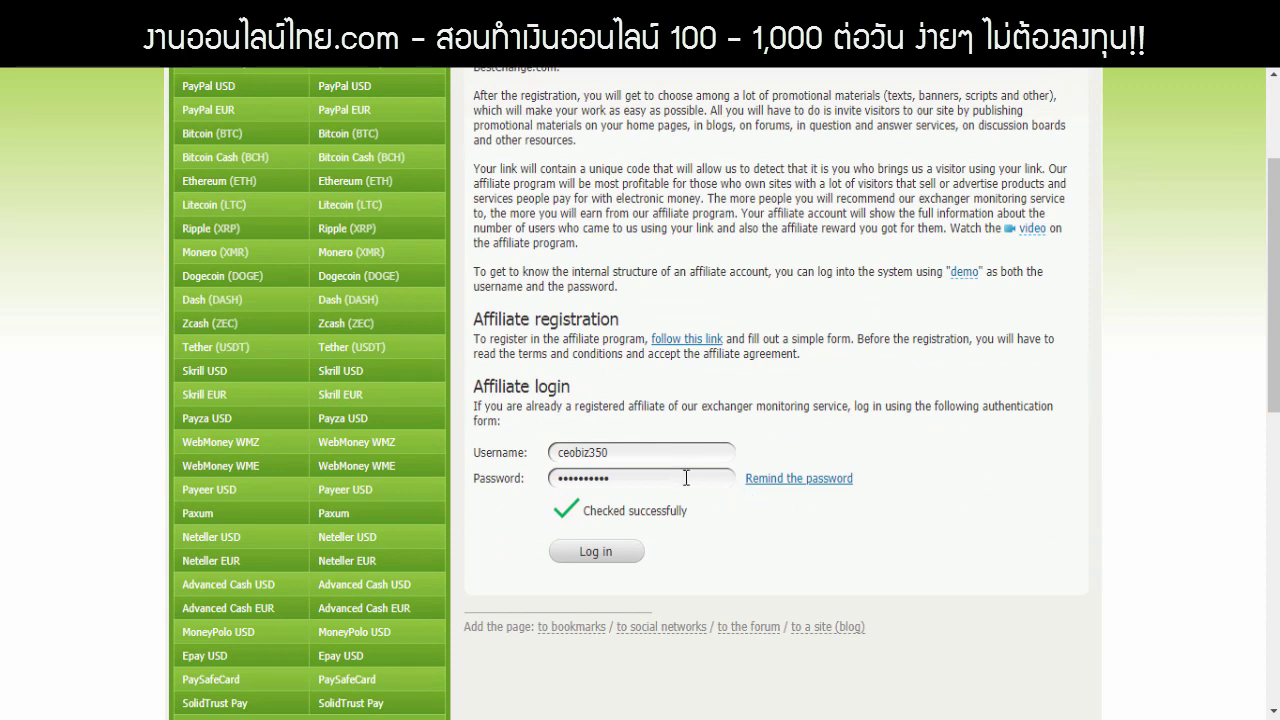
left_click(609, 553)
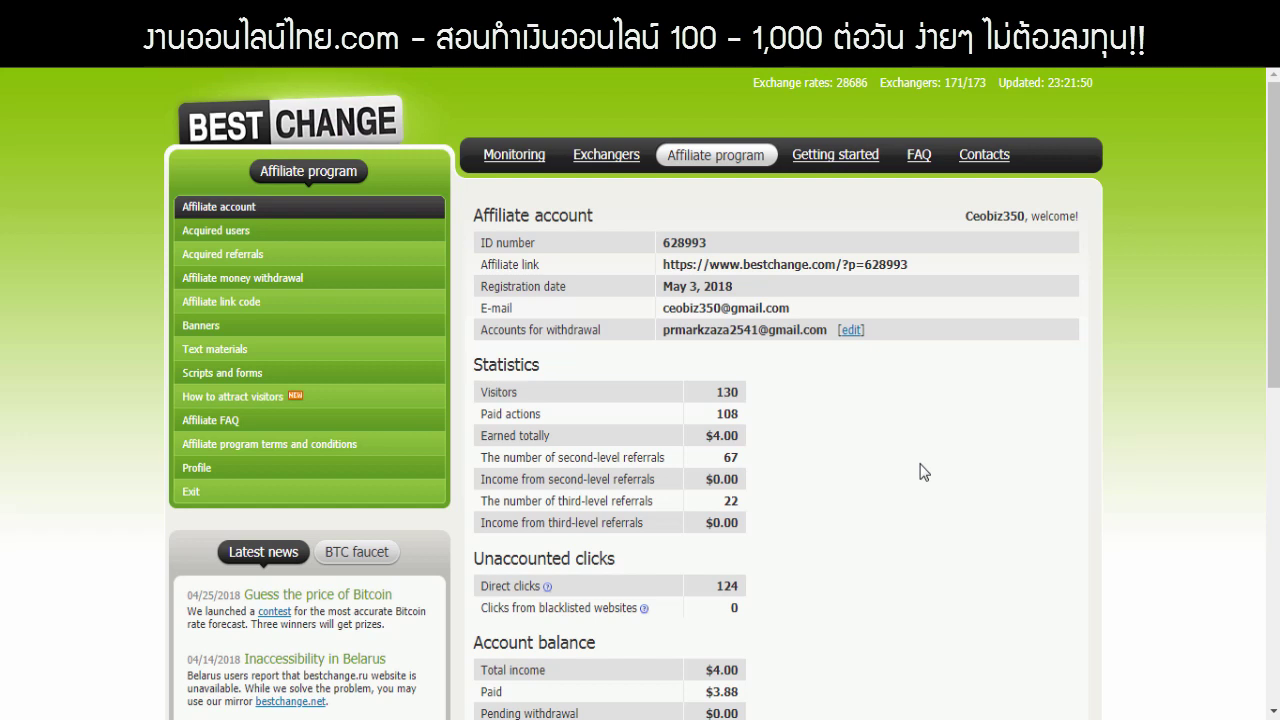
Check the account for withdrawal in the affiliate account details and open it for editing
triple_click(665, 330)
left_click(813, 350)
left_click_drag(832, 331, 668, 331)
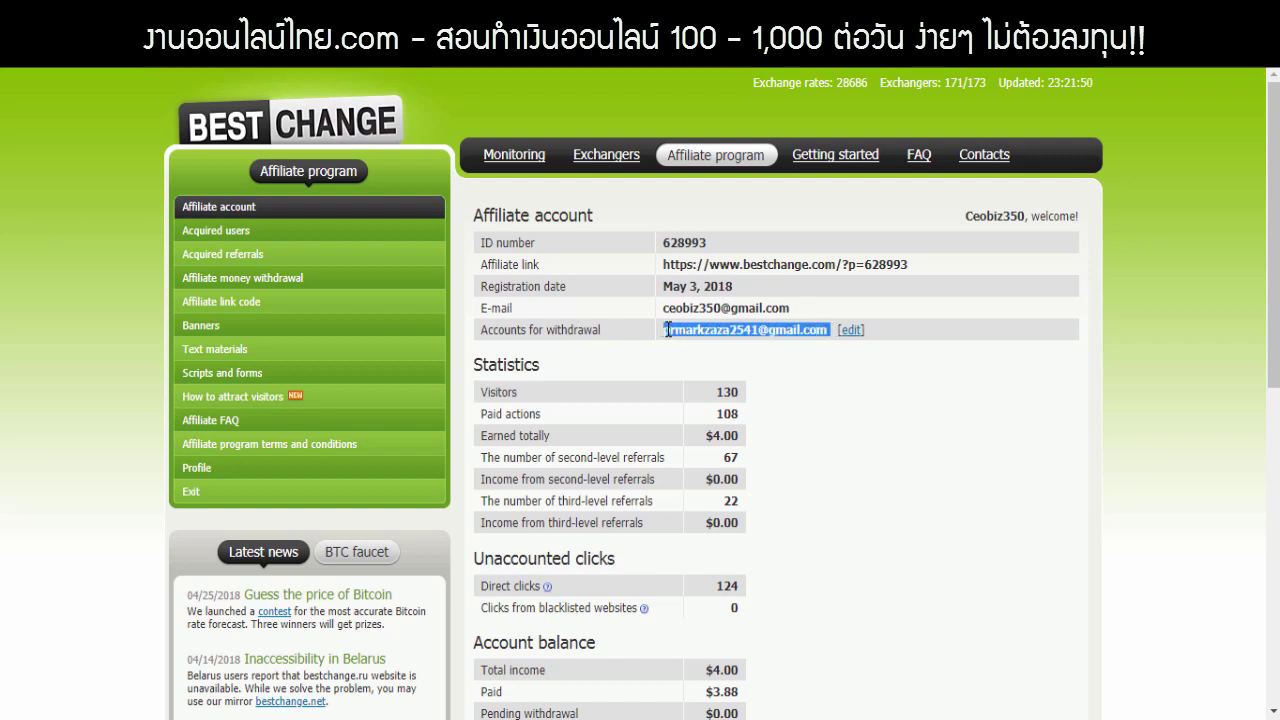
left_click(885, 400)
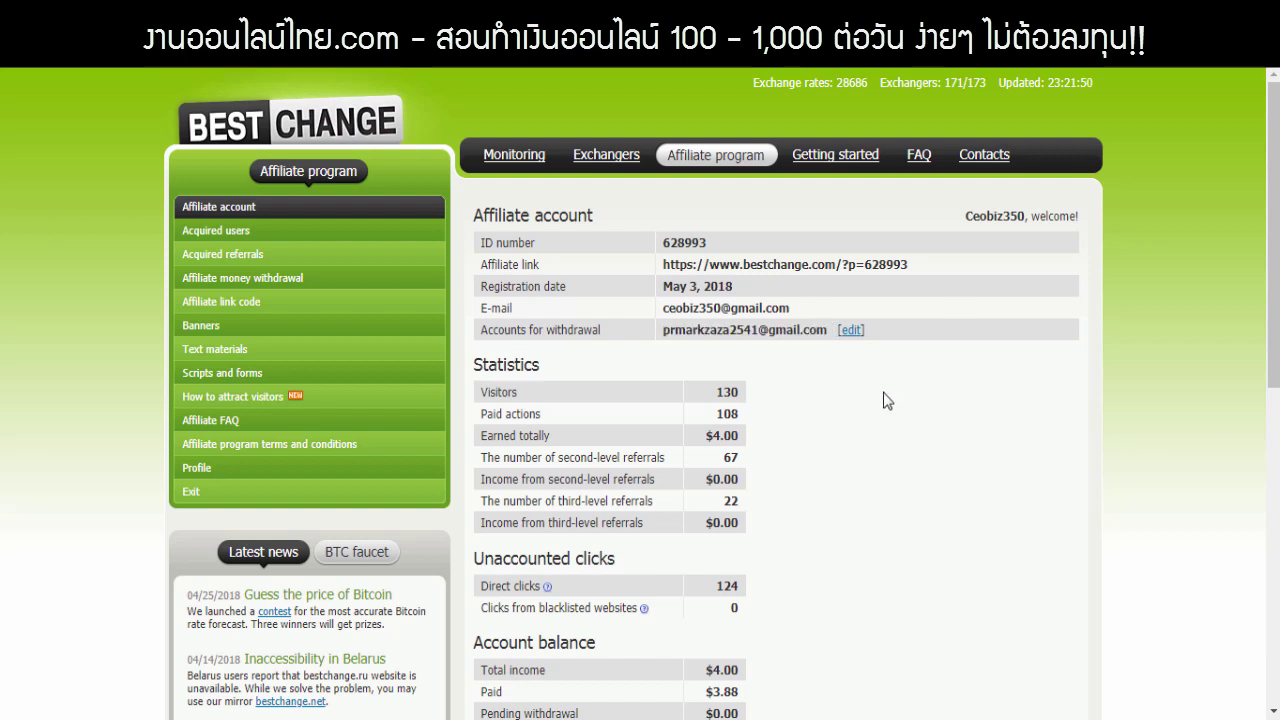
left_click(850, 329)
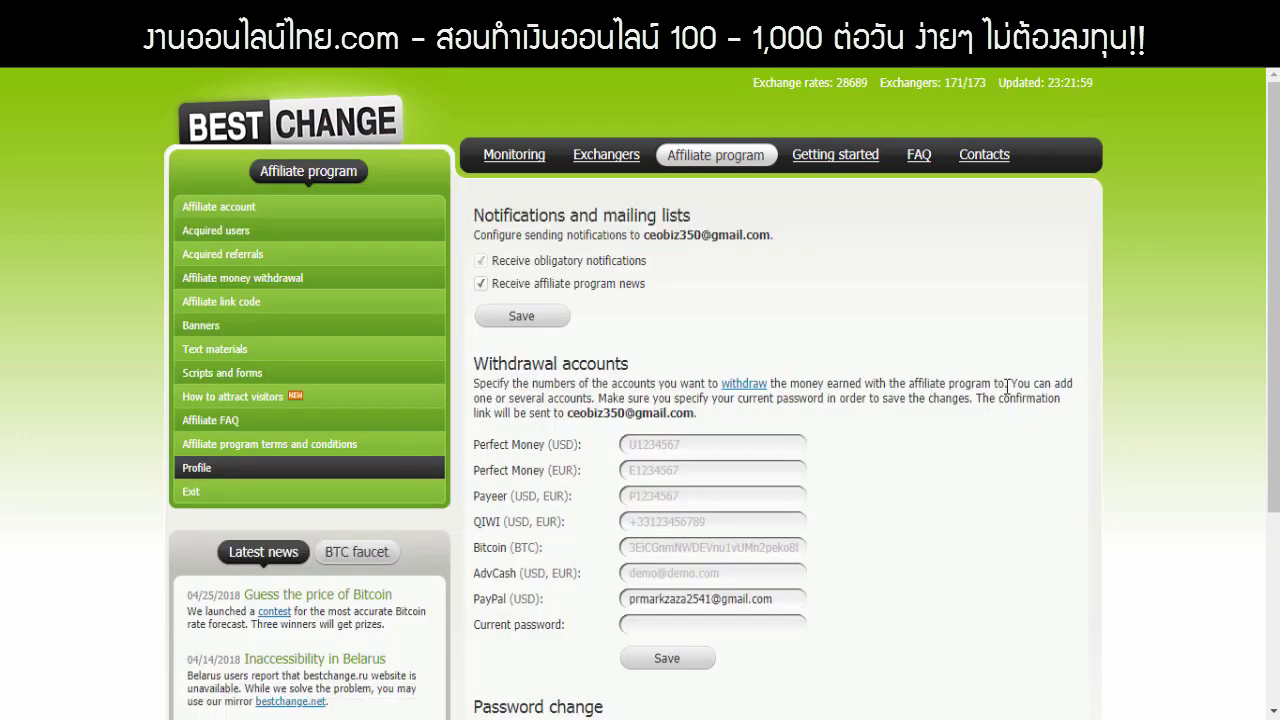
Examine the PayPal (USD) entry among the withdrawal accounts, highlighting its label and the account e-mail
left_click_drag(1275, 263, 1275, 369)
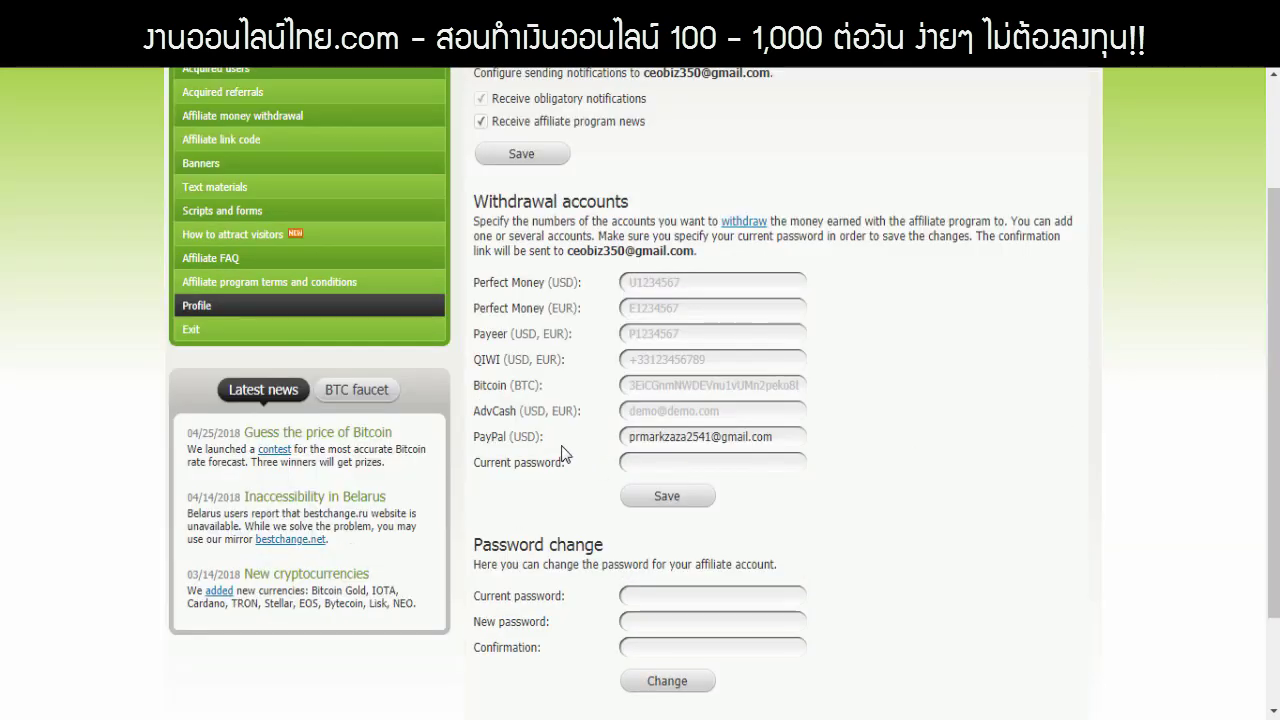
left_click_drag(475, 436, 500, 434)
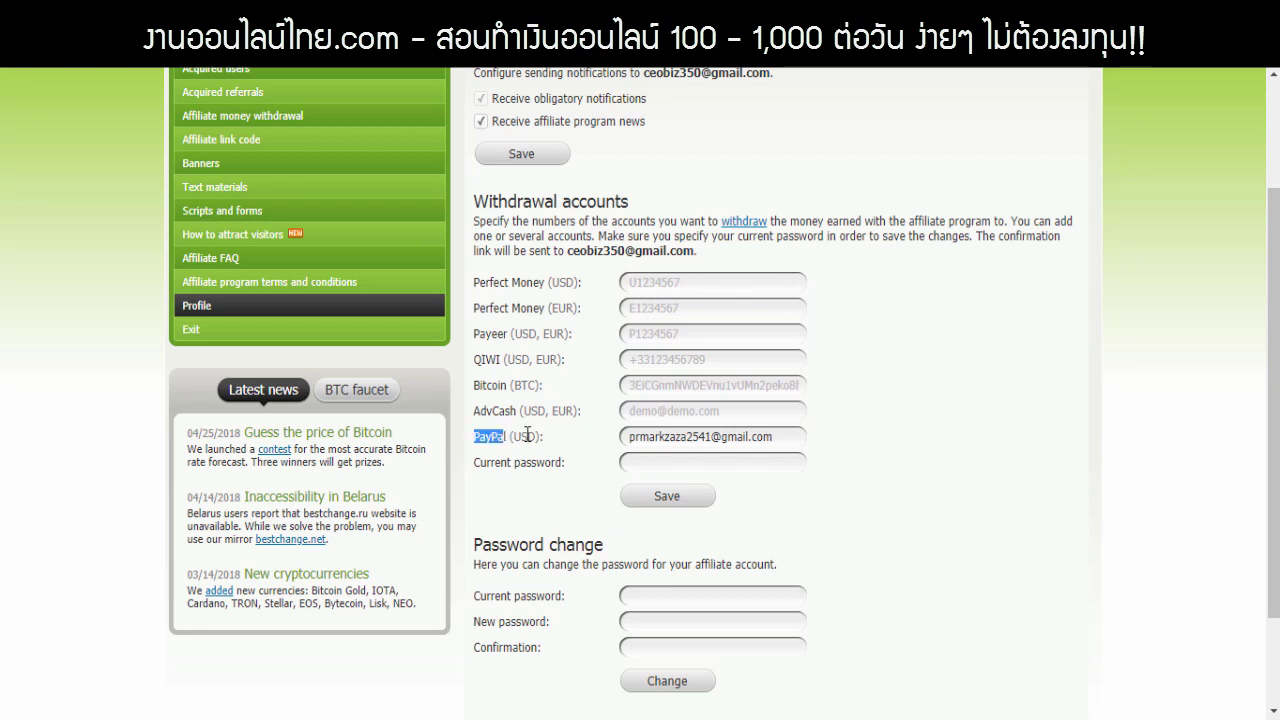
left_click(784, 438)
left_click_drag(790, 438, 609, 440)
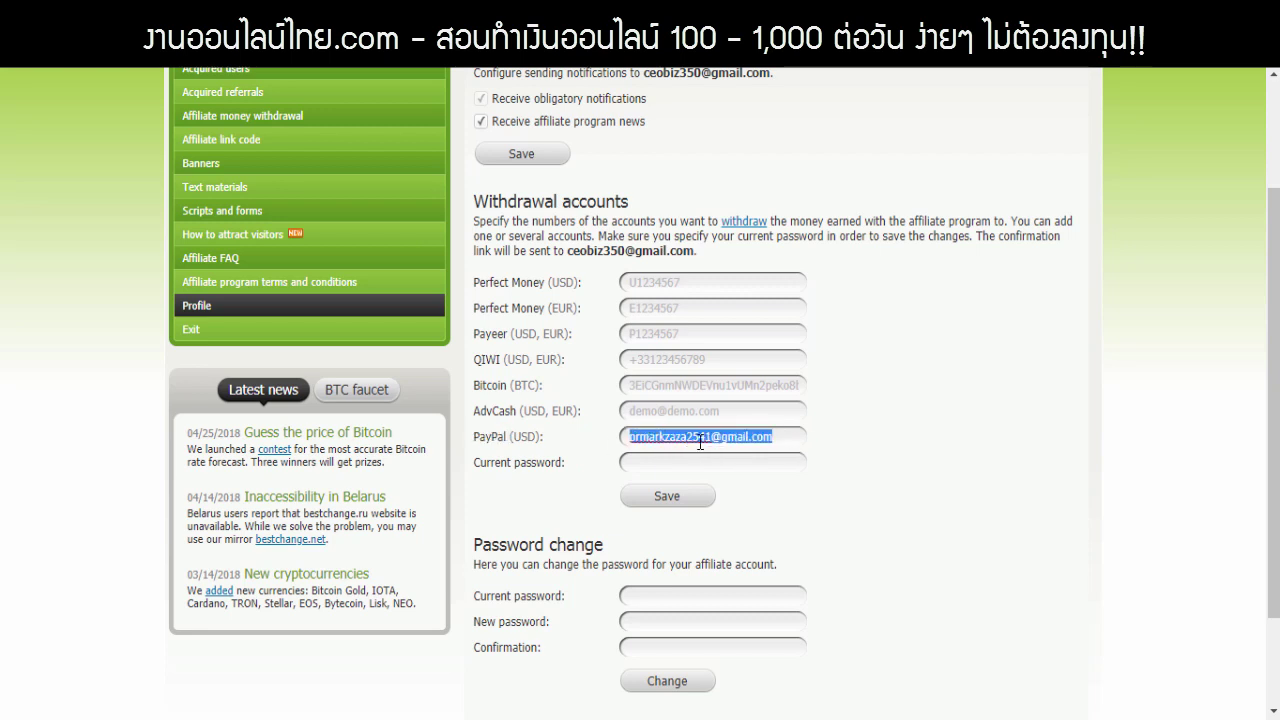
left_click(930, 448)
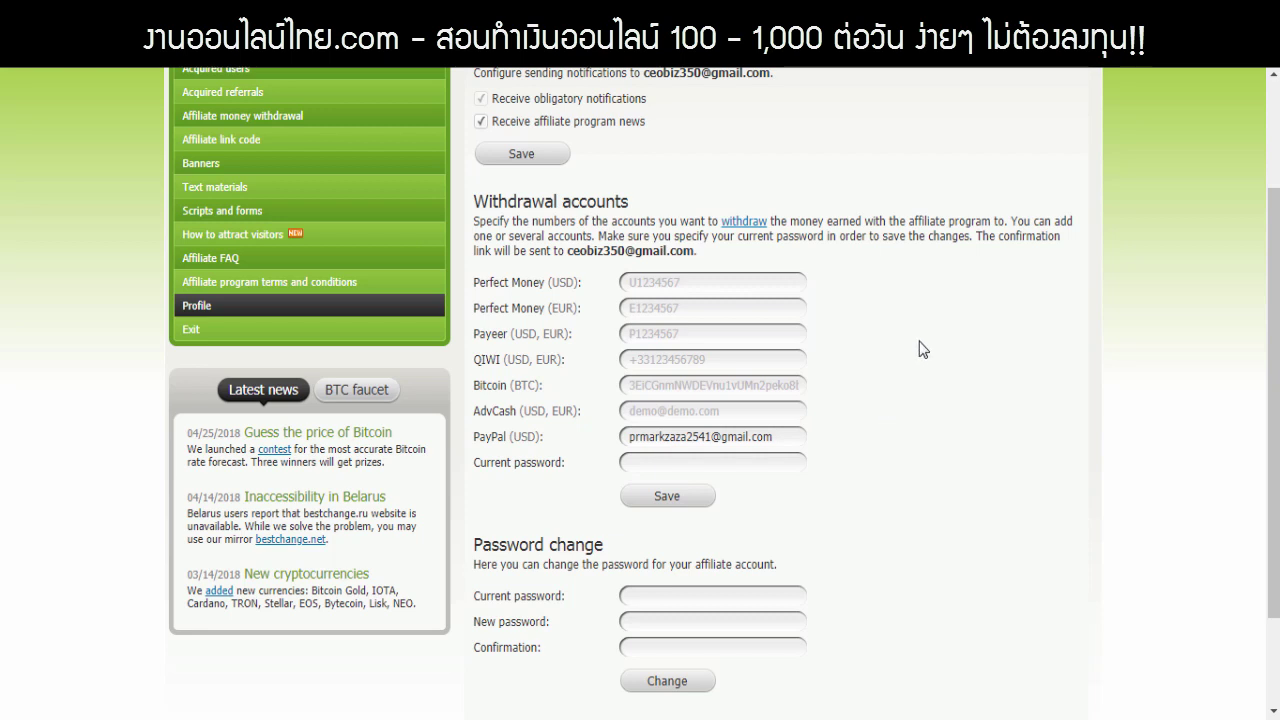
Check which e-mail address receives the confirmation link, and save the withdrawal accounts
left_click_drag(707, 259, 562, 252)
left_click(545, 252)
left_click(668, 495)
Return to the affiliate account overview and check the withdrawal account listed there
left_click(228, 210)
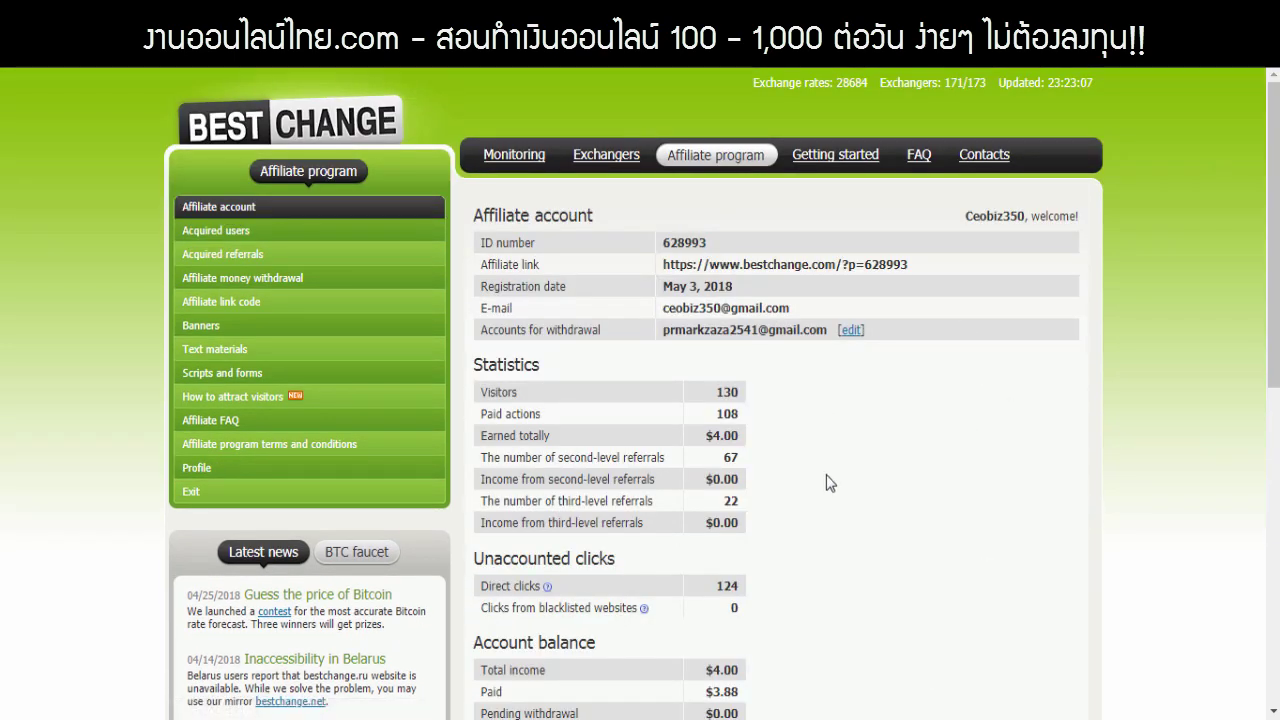
left_click_drag(662, 330, 830, 330)
left_click(817, 402)
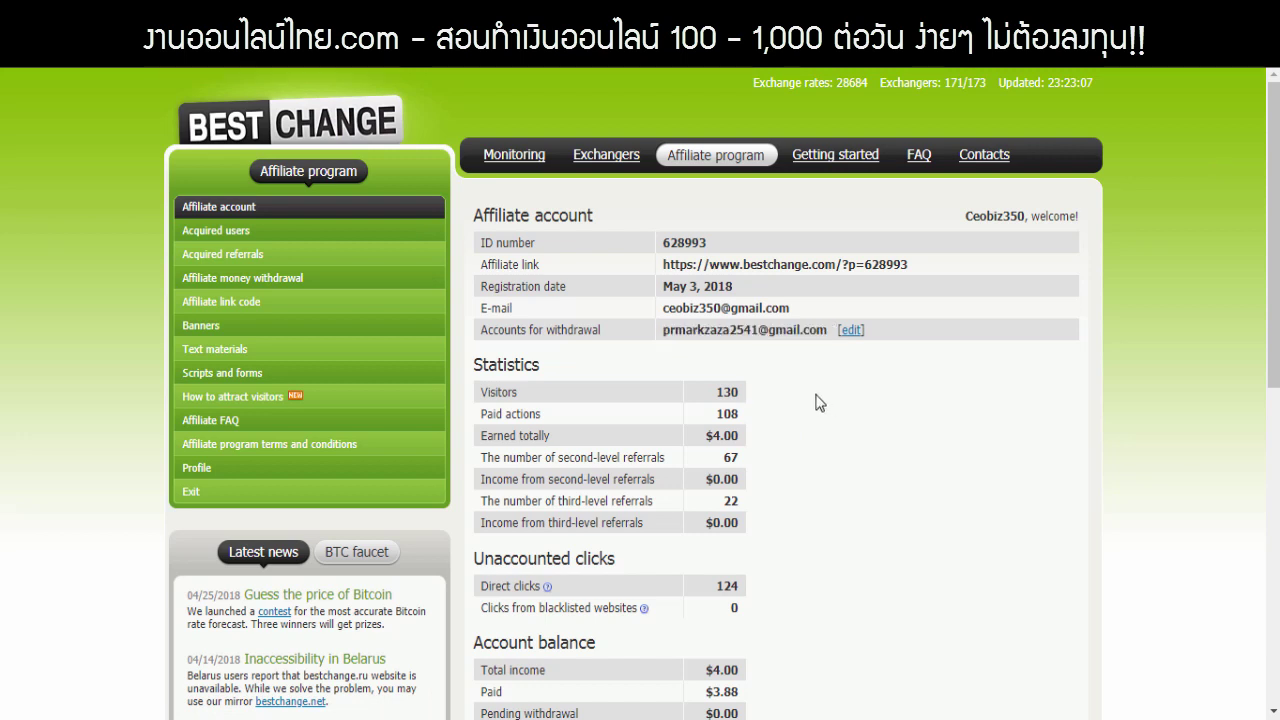